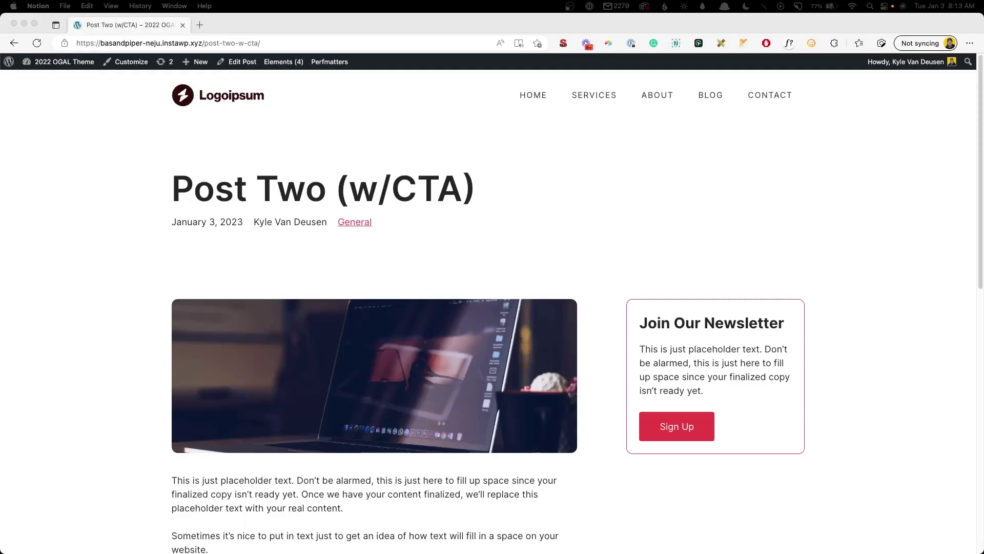
Scroll through Post Two's newsletter box and Ready to Get Started section, then switch to Post One.
scroll(136, 363, "down", 3)
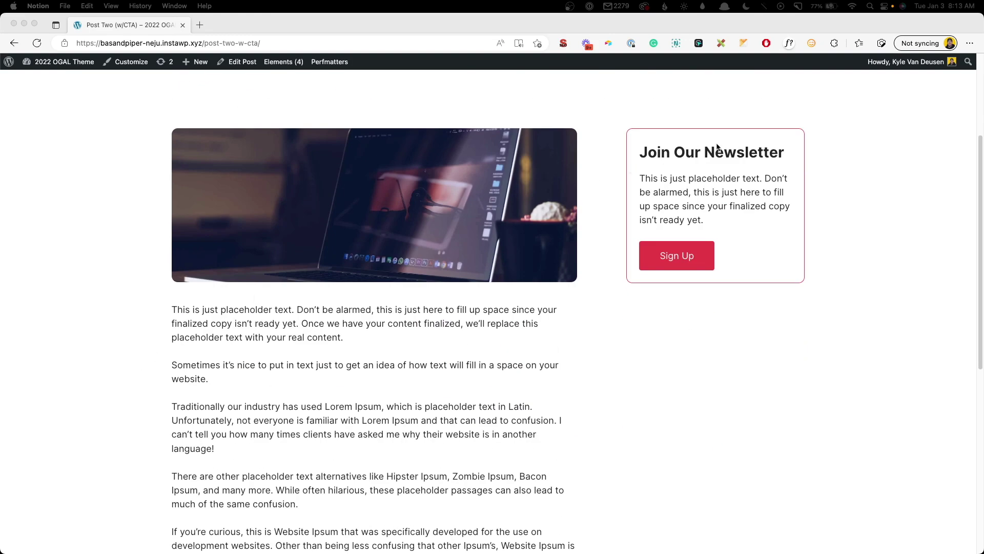
scroll(718, 272, "down", 5)
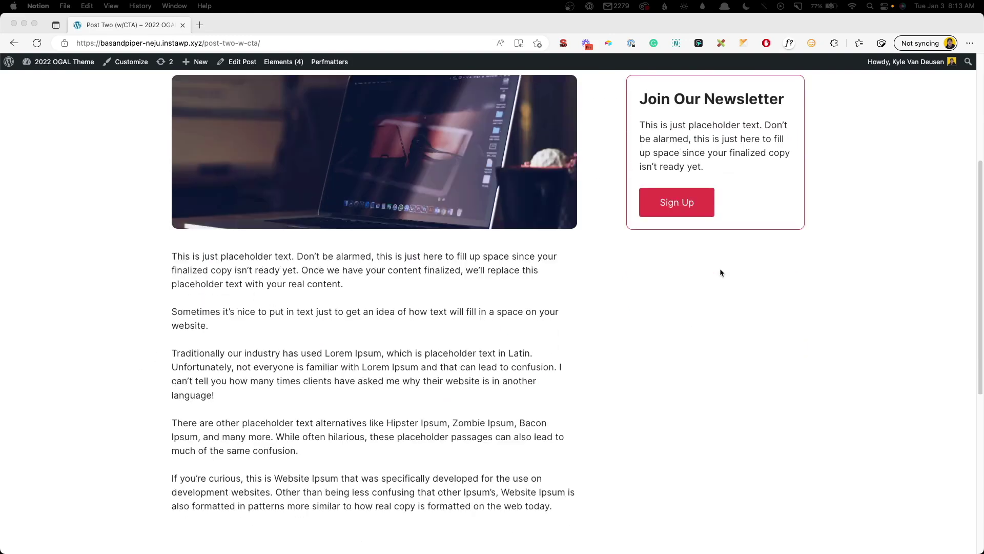
scroll(716, 277, "down", 2)
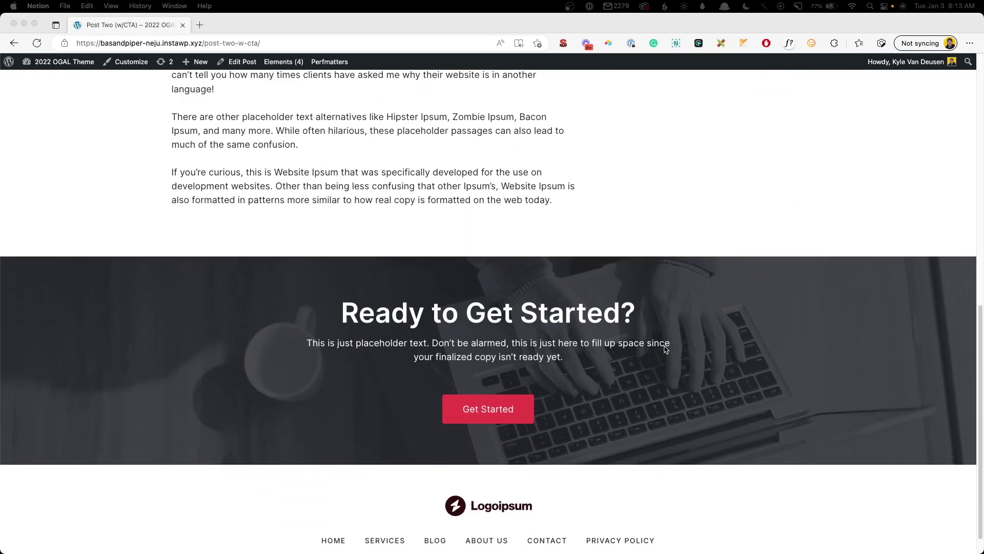
scroll(610, 328, "up", 8)
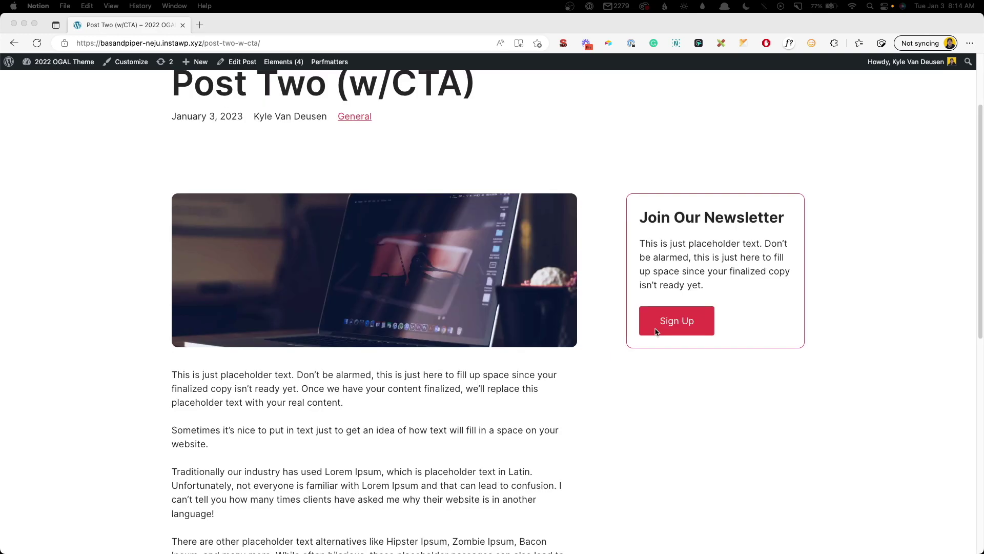
scroll(628, 273, "down", 7)
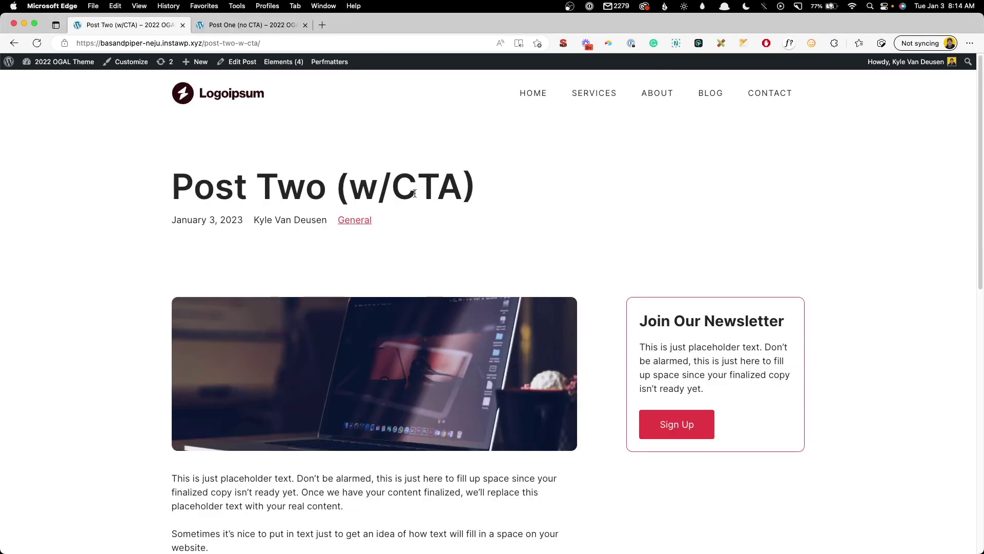
left_click(268, 27)
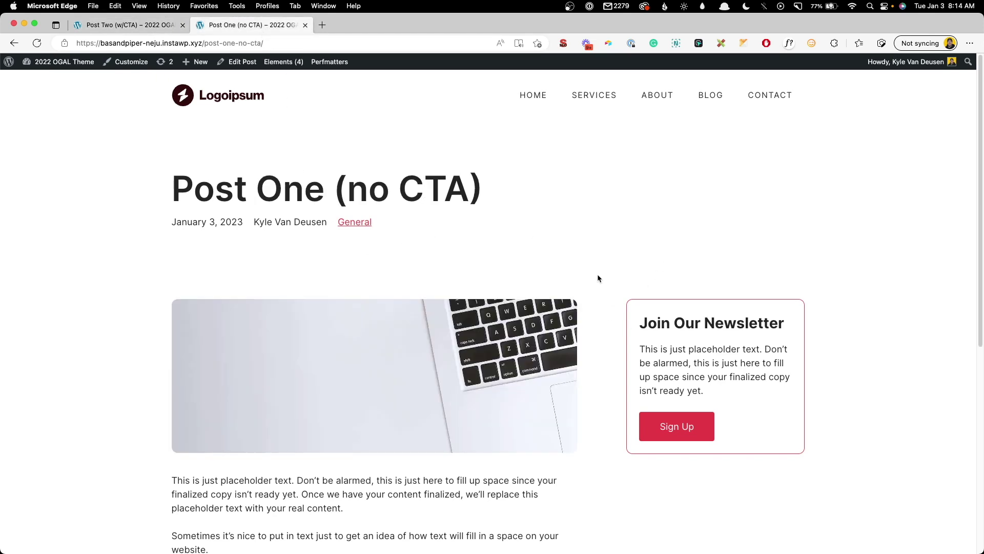
Scroll Post One to its footer, showing no Ready to Get Started section, then return to the top.
scroll(528, 257, "down", 10)
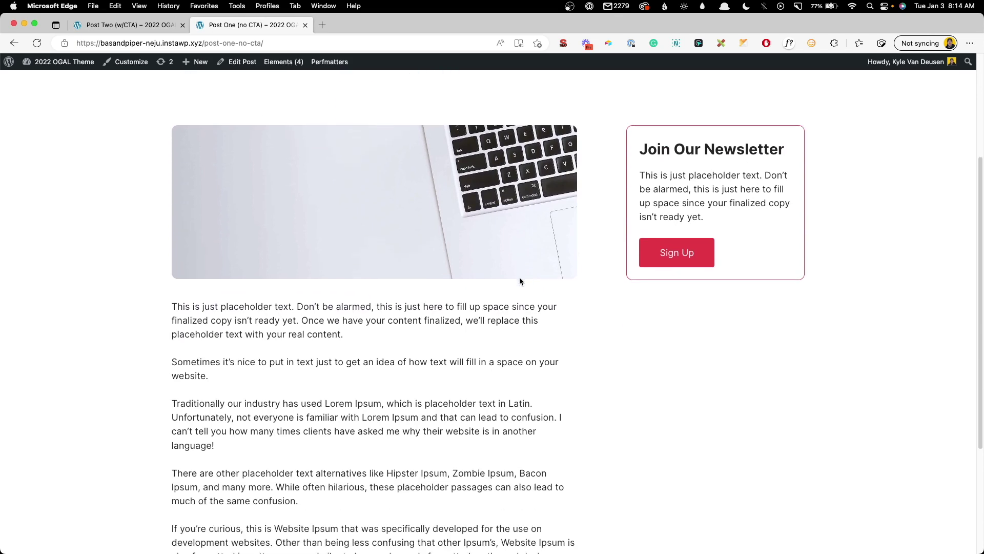
scroll(520, 283, "down", 4)
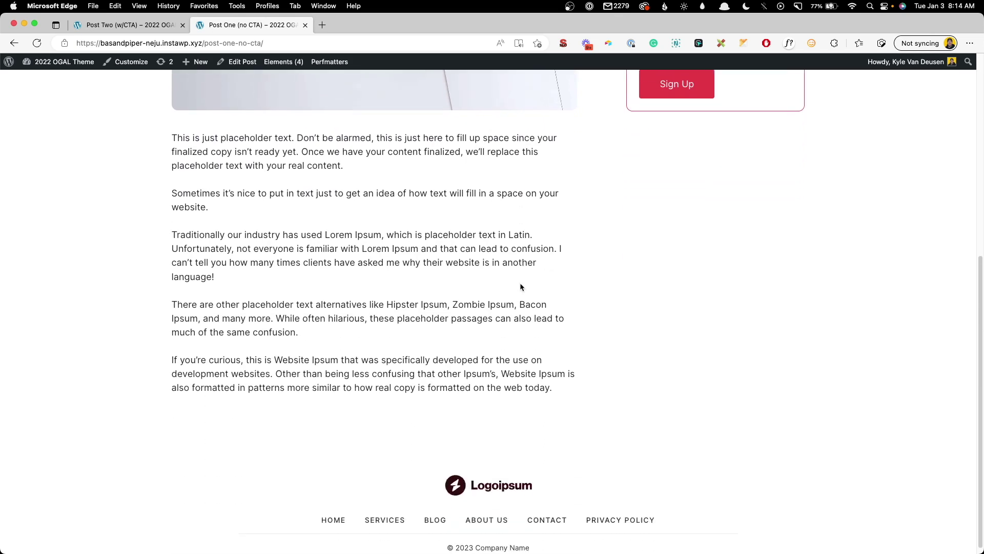
key("Home")
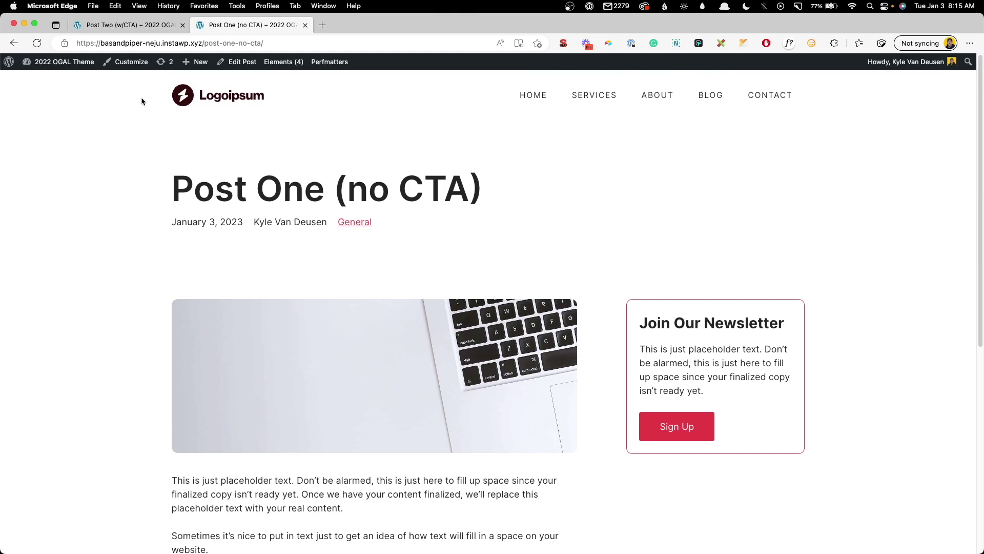
Go to Plugins > Add New and search for 'acf'.
mouse_move(67, 63)
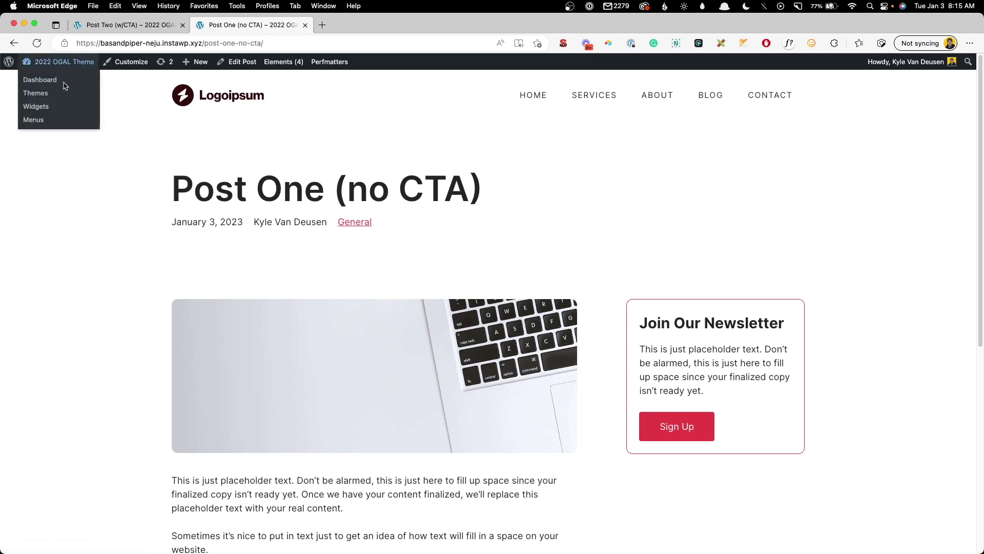
left_click(65, 82)
mouse_move(77, 255)
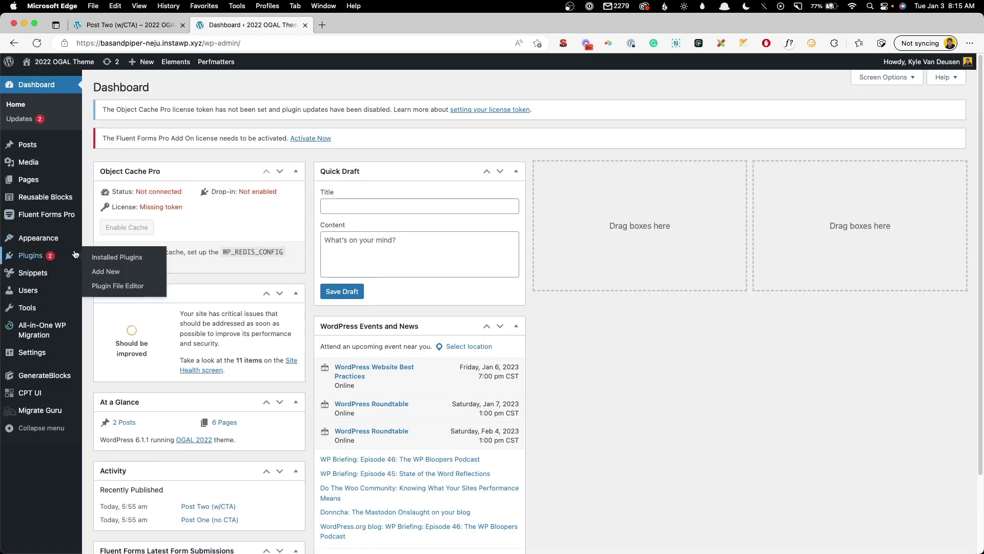
left_click(128, 280)
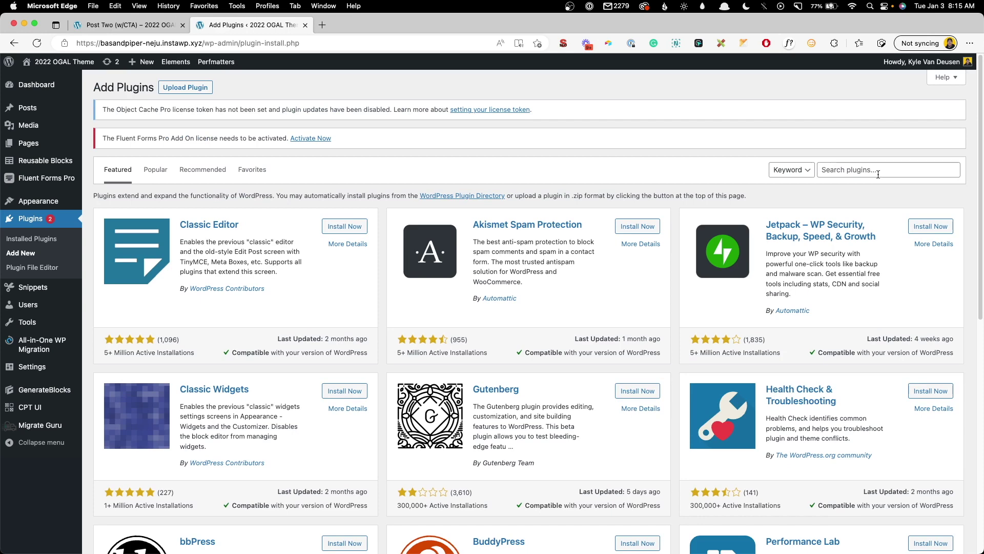
left_click(891, 173)
type("acf")
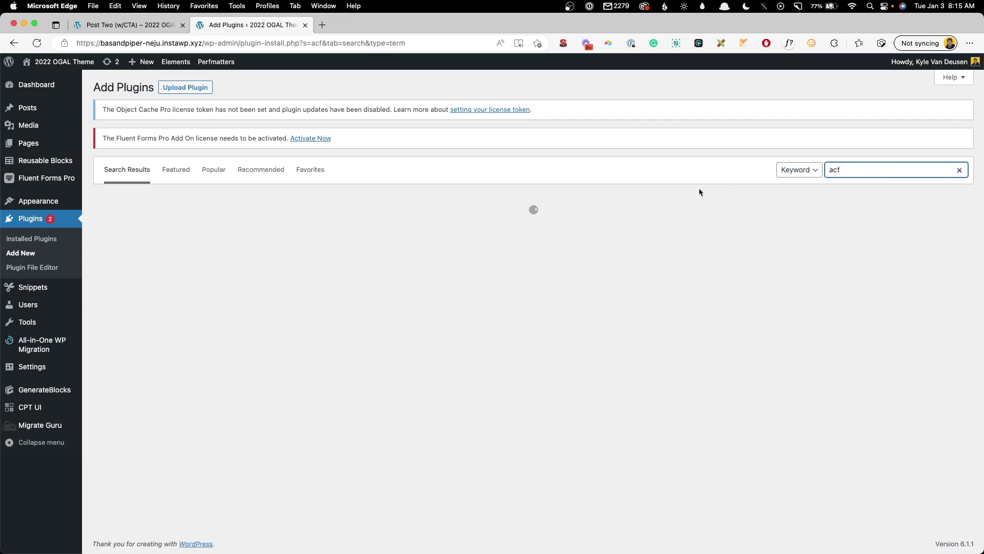
Install and activate Advanced Custom Fields from the search results.
scroll(519, 409, "down", 5)
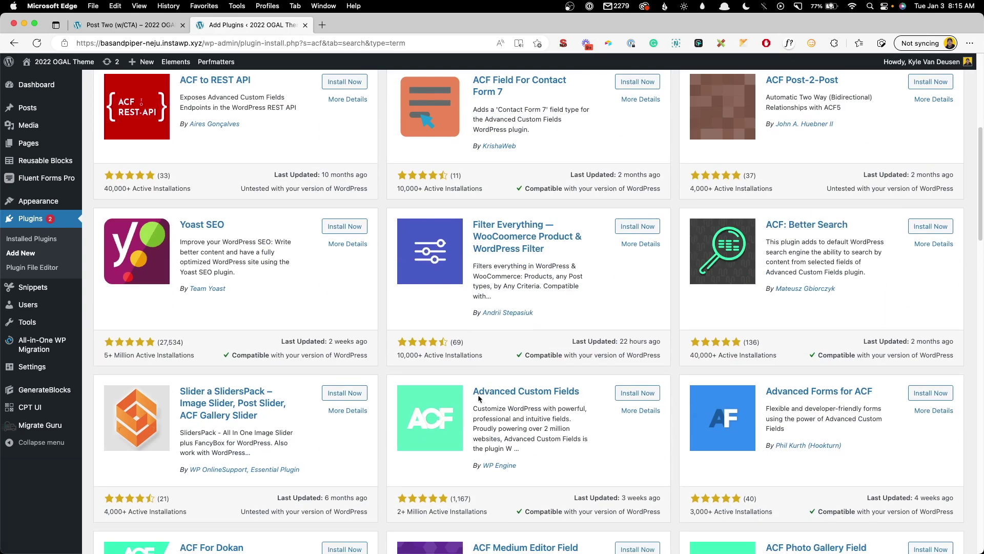
left_click(637, 393)
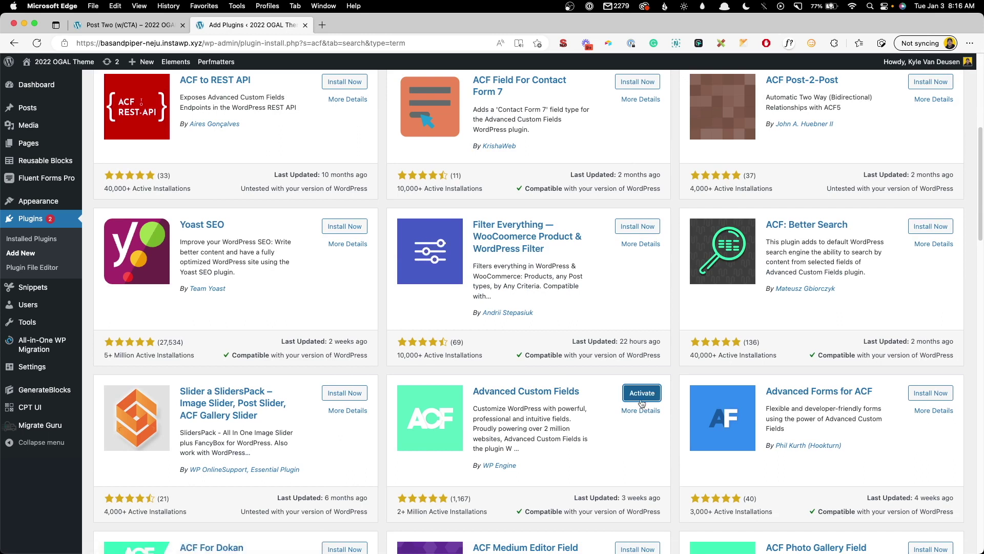
left_click(643, 393)
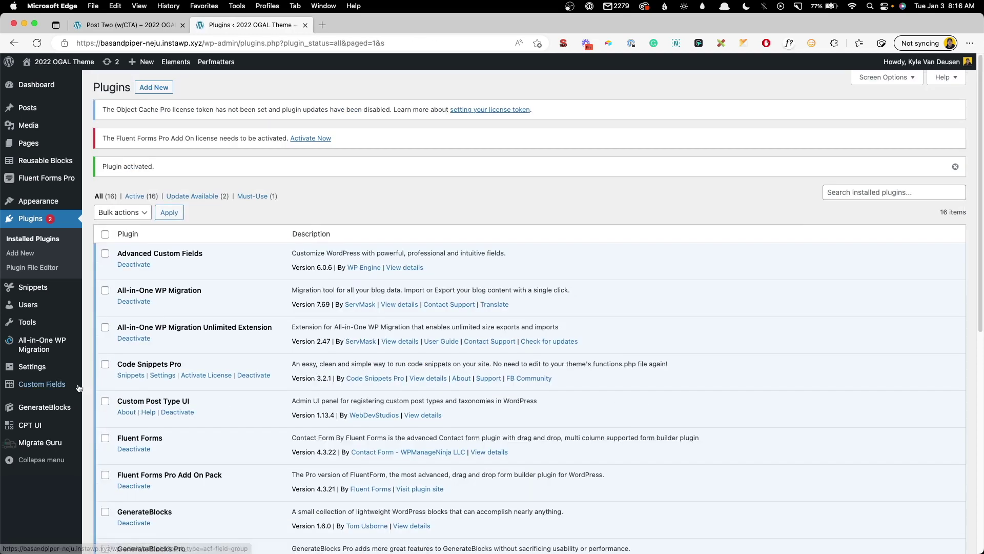
mouse_move(53, 384)
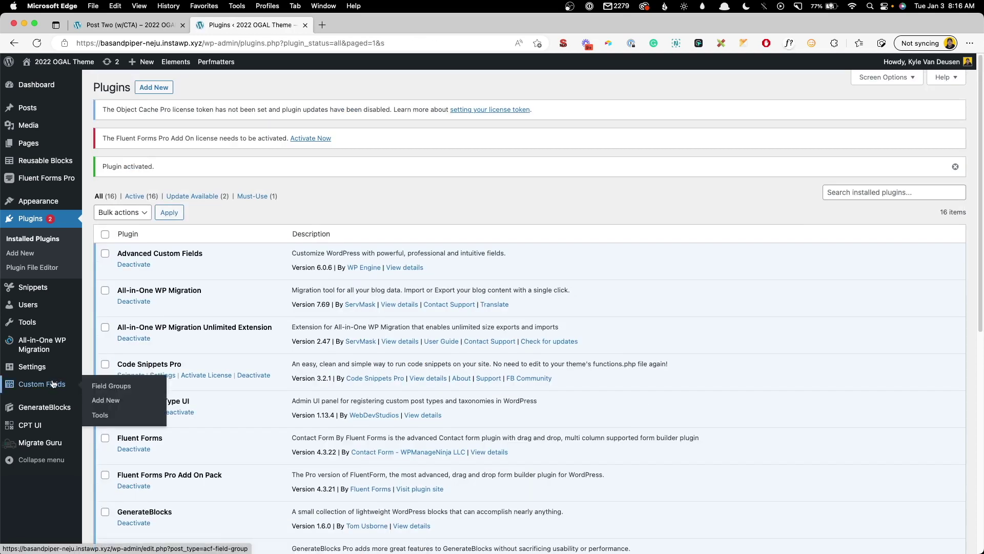
left_click(108, 400)
Title the field group 'Dynamic Conditions' and confirm its location rule is Post Type equals Post.
type("D")
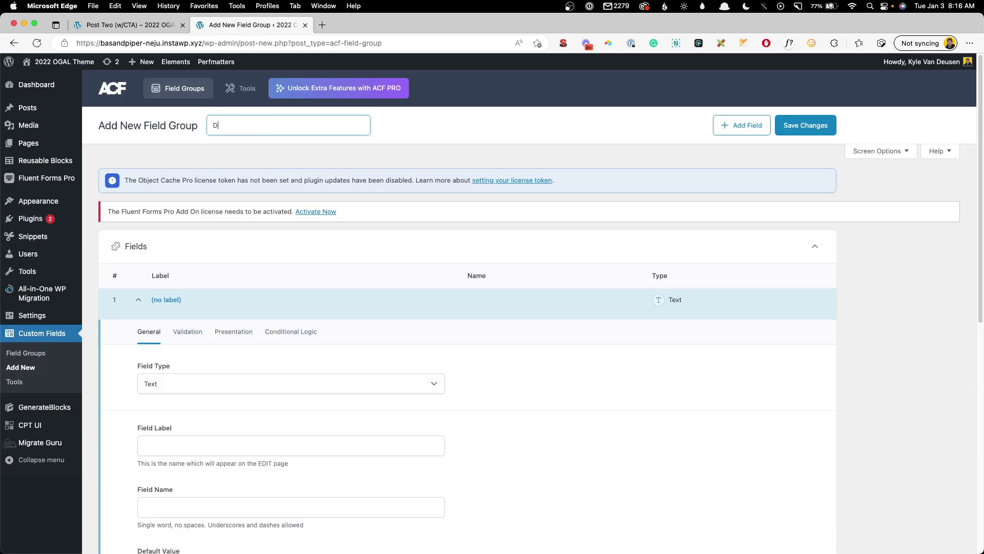
type("ynamic Conditions")
scroll(289, 217, "down", 10)
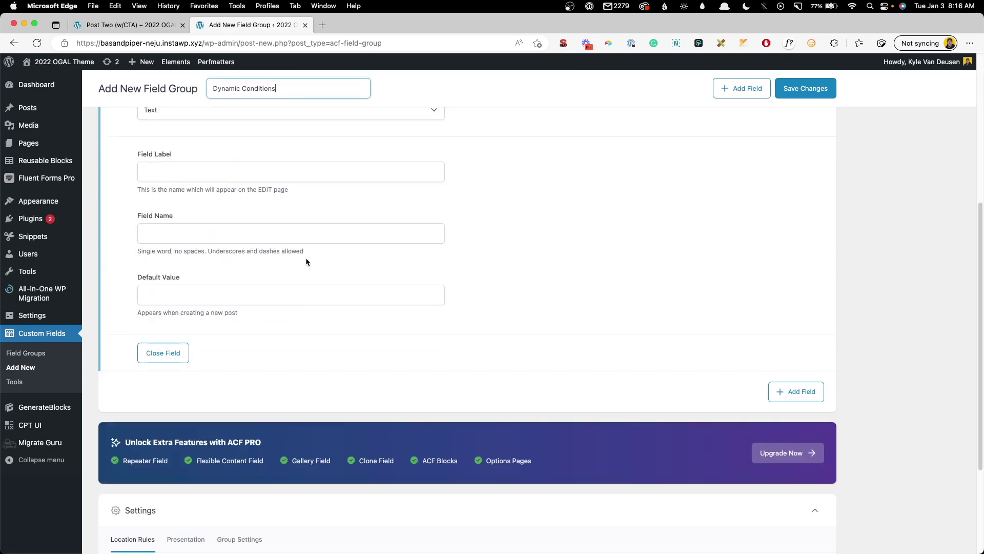
scroll(303, 272, "down", 2)
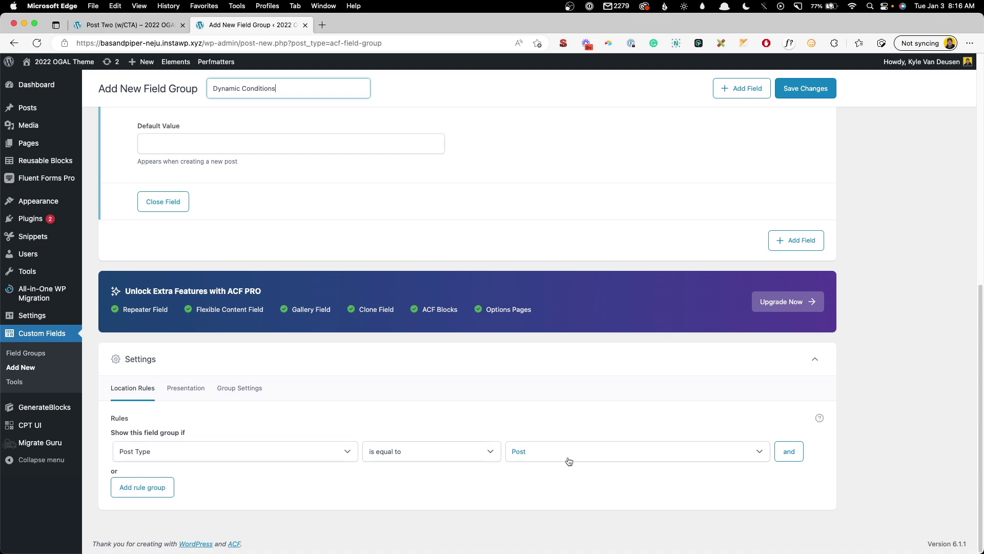
scroll(539, 462, "up", 5)
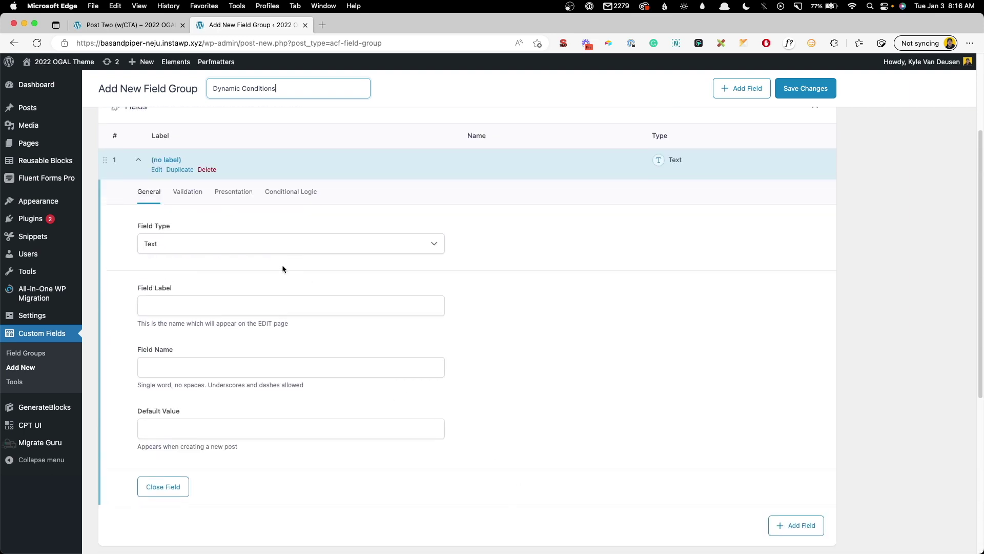
Make the first field a Checkbox labelled newsletter with the choice 'Show Newsletter CTA'.
left_click(159, 243)
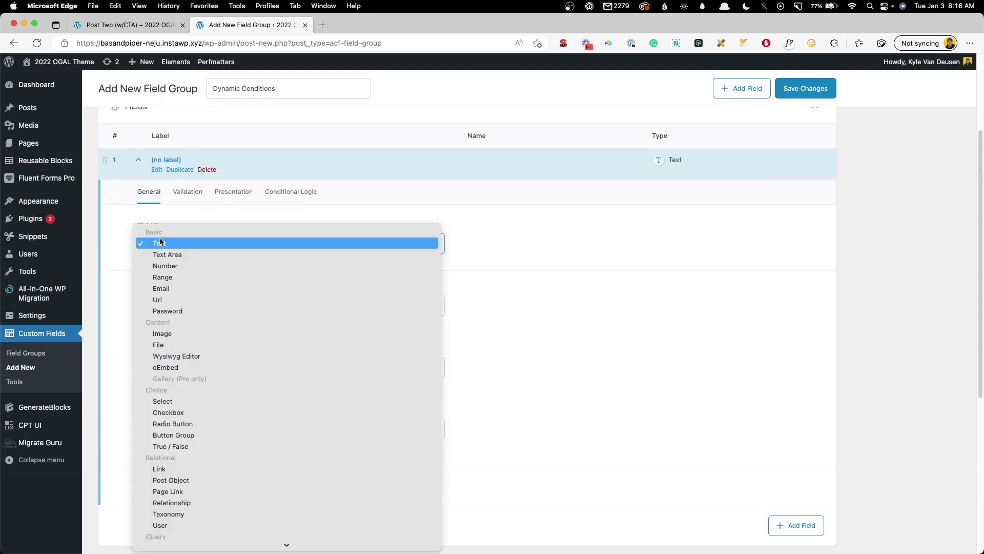
left_click(201, 413)
left_click(190, 303)
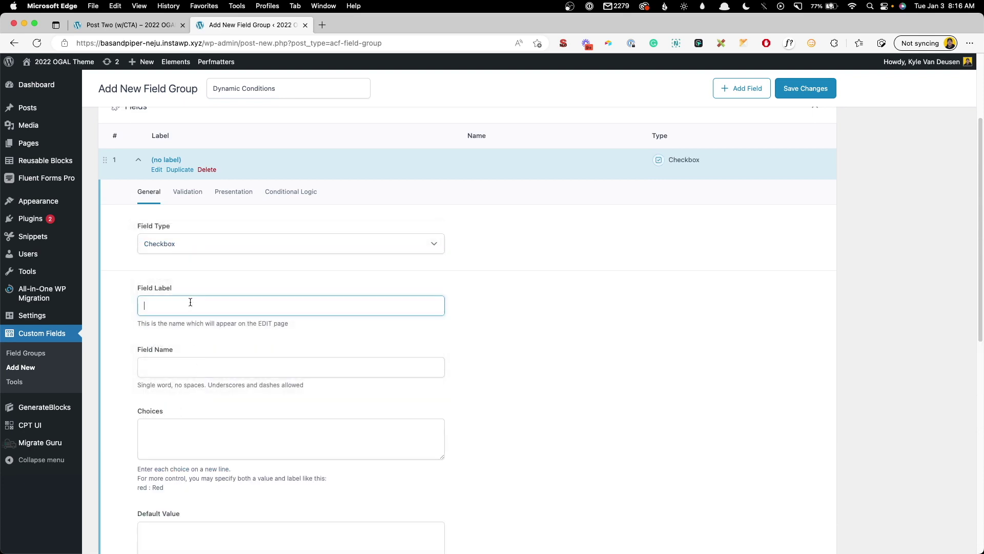
type("newsletter")
left_click(163, 427)
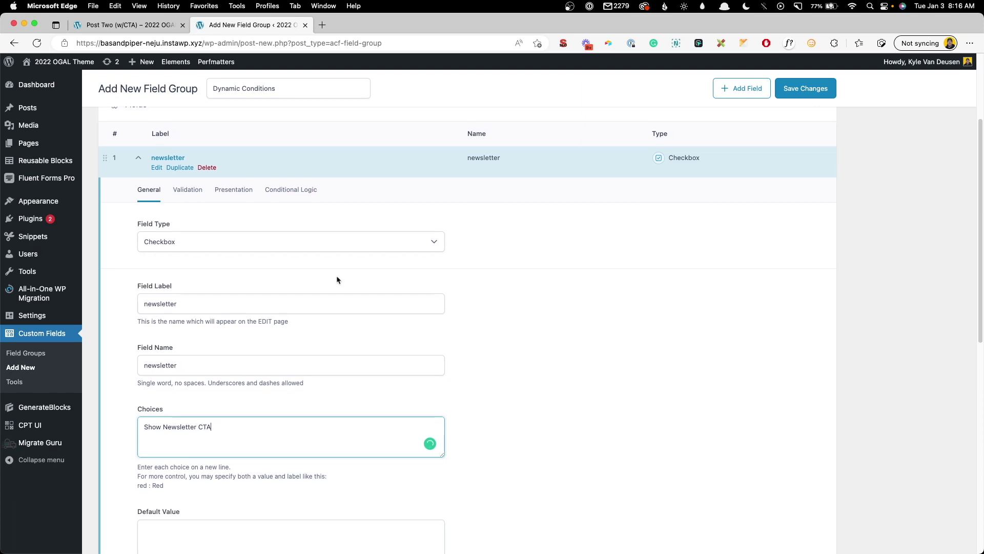
scroll(336, 280, "down", 5)
scroll(712, 232, "down", 3)
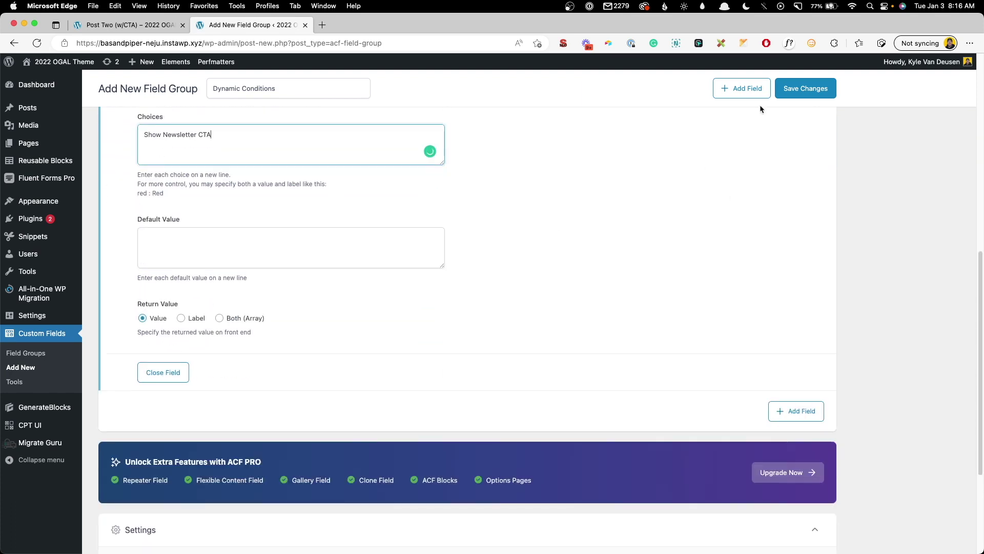
Add a cta Checkbox field with the choice 'Show Big CTA' and save the field group.
left_click(806, 411)
scroll(264, 435, "down", 6)
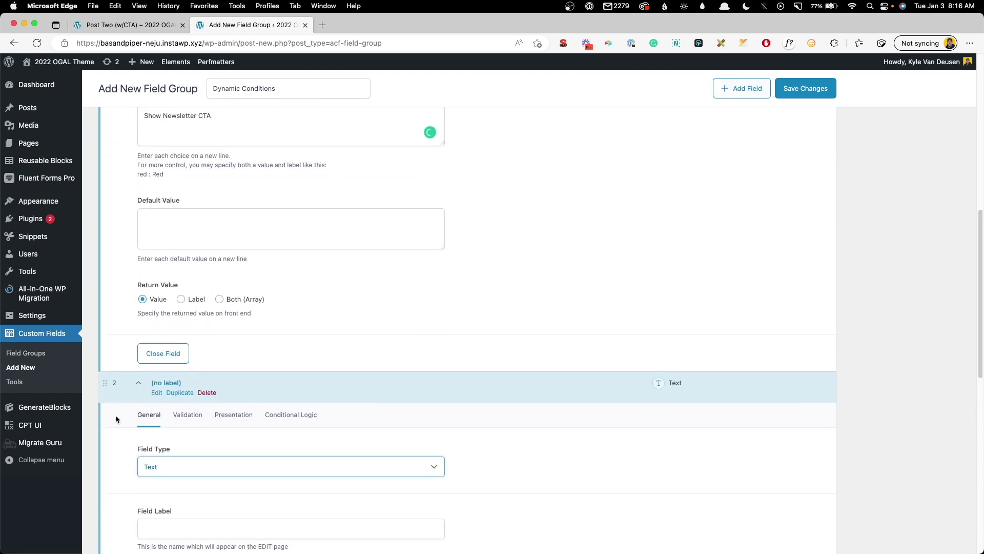
left_click(161, 257)
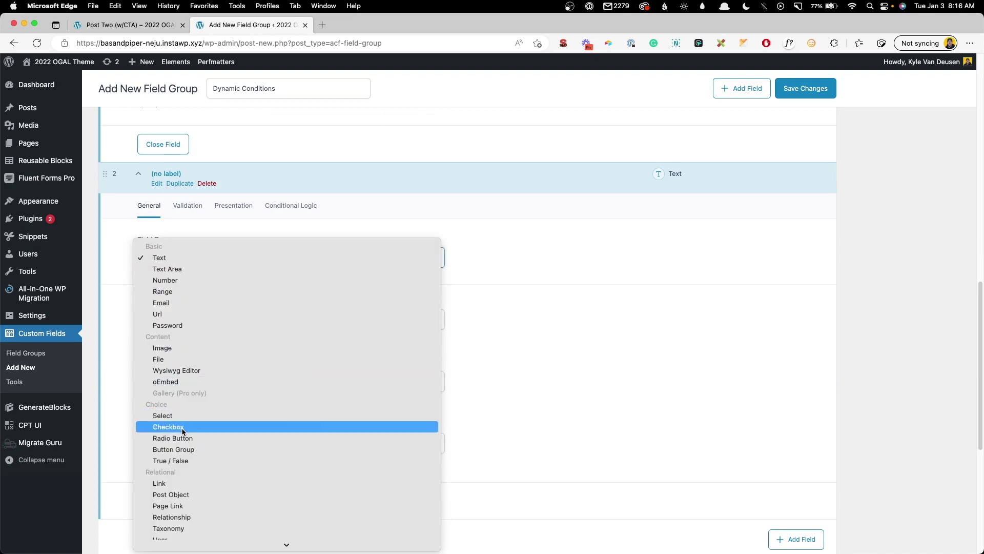
left_click(168, 427)
left_click(159, 321)
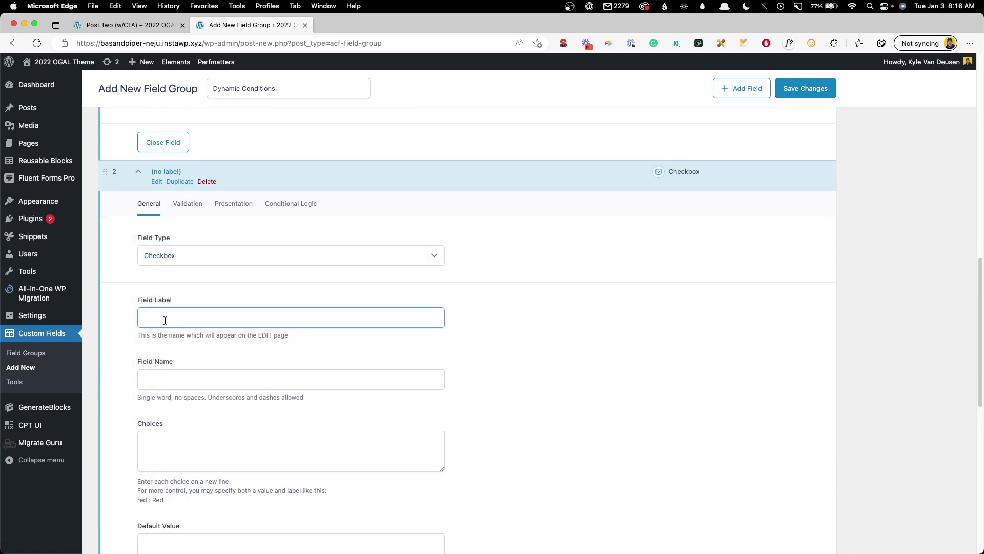
type("cta")
left_click(175, 437)
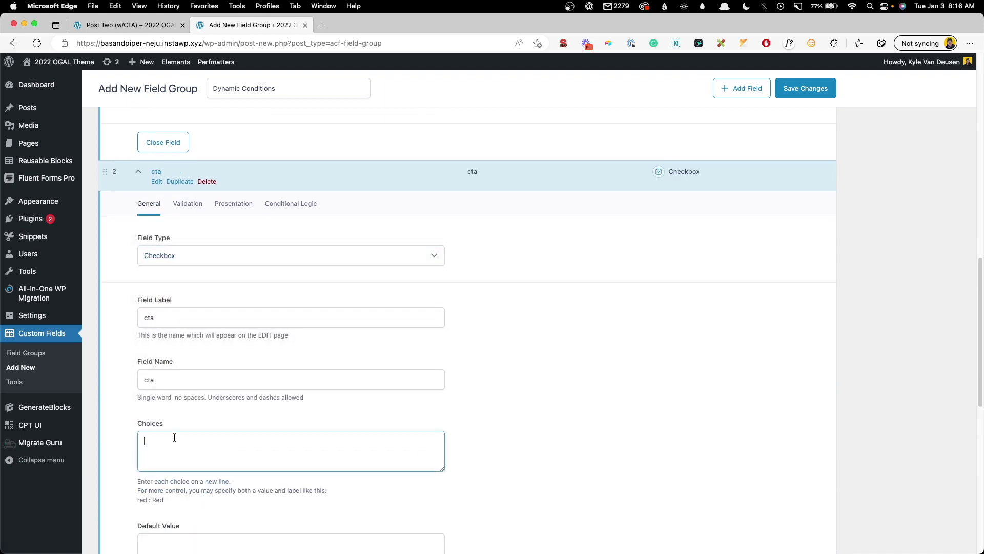
type("Show Big CTA")
left_click(700, 212)
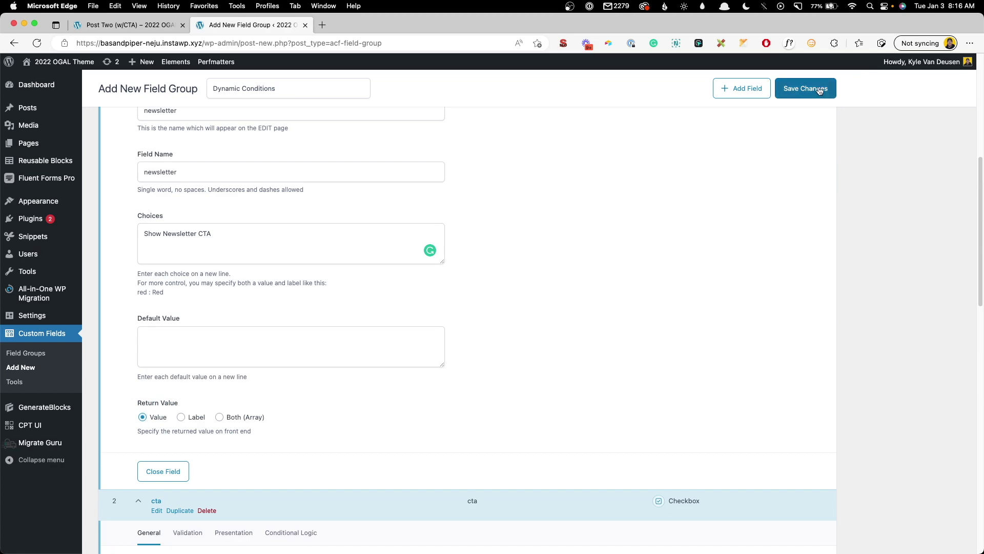
left_click(805, 88)
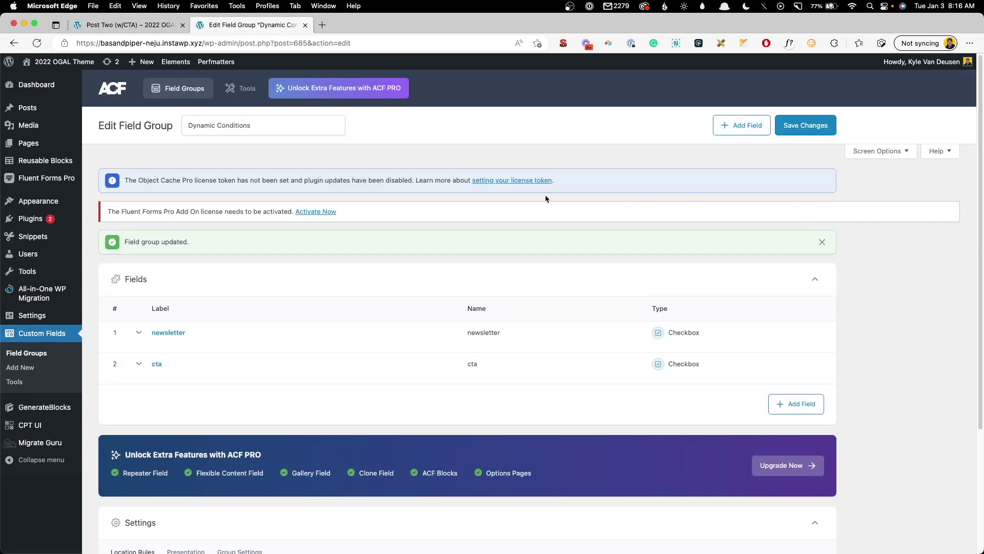
mouse_move(31, 109)
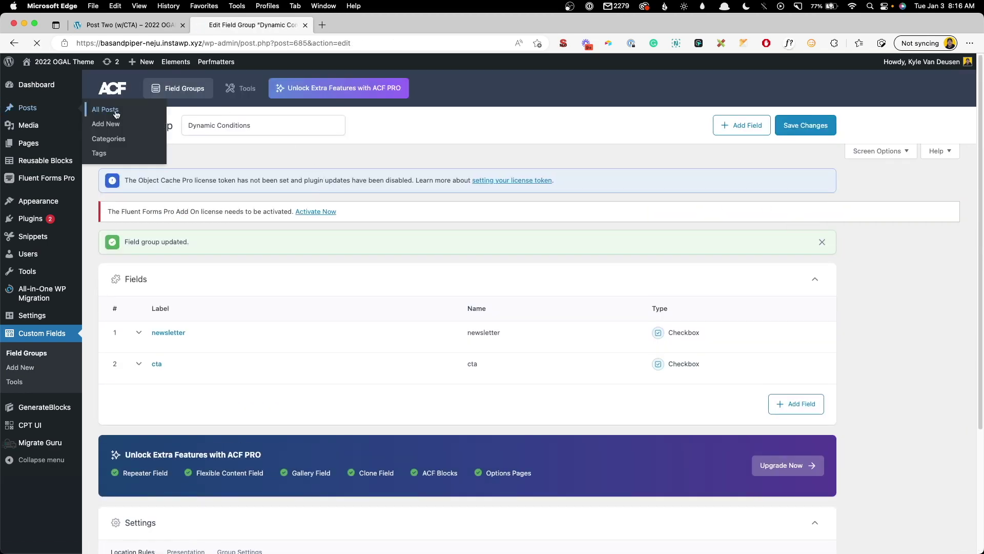
left_click(116, 110)
Tick Show Newsletter CTA and Show Big CTA on Post Two (w/CTA) and update it.
mouse_move(114, 236)
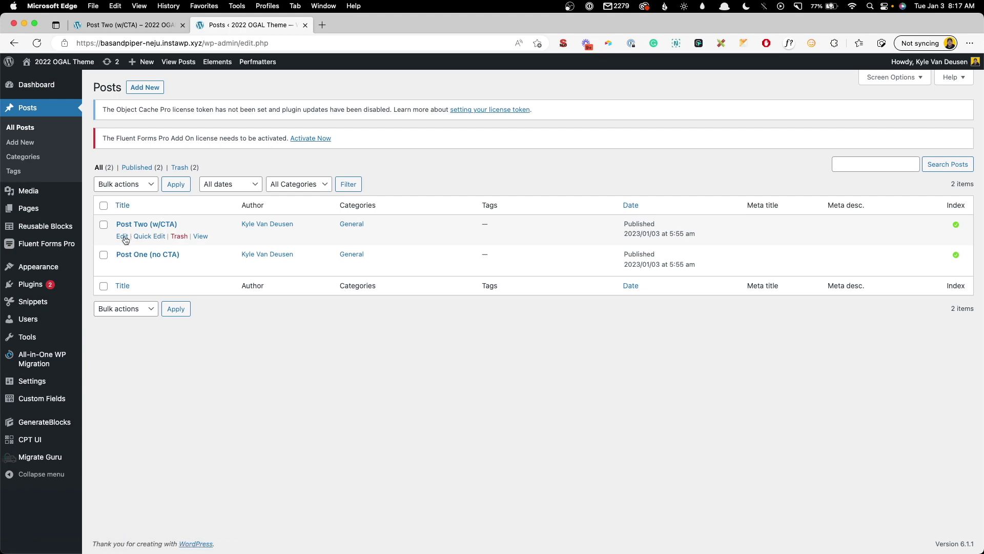
left_click(122, 236, "super")
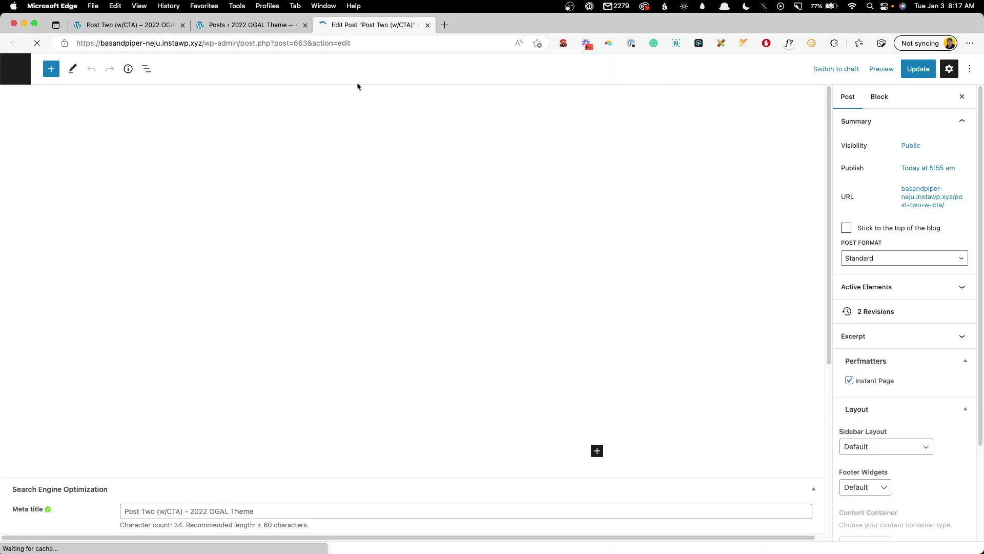
scroll(316, 298, "down", 10)
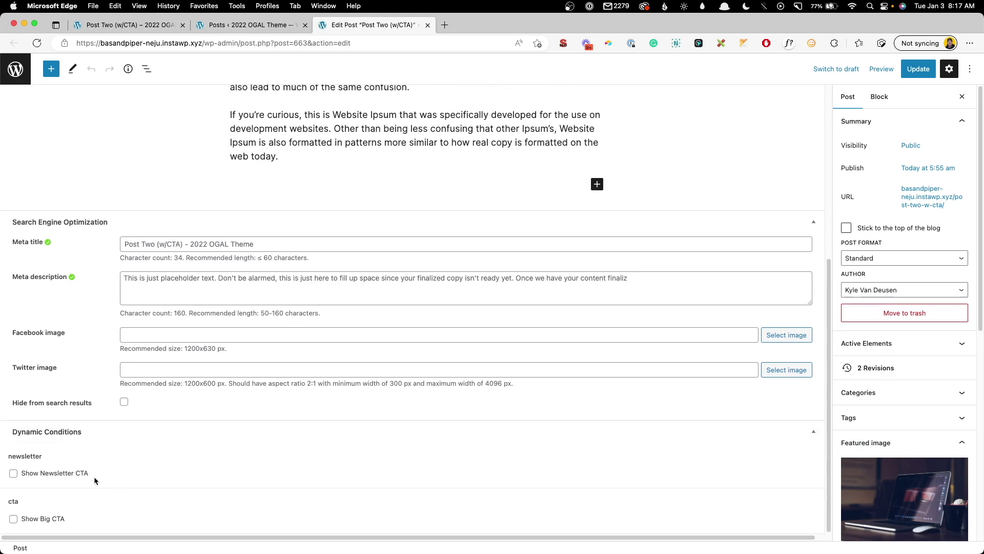
scroll(196, 303, "up", 5)
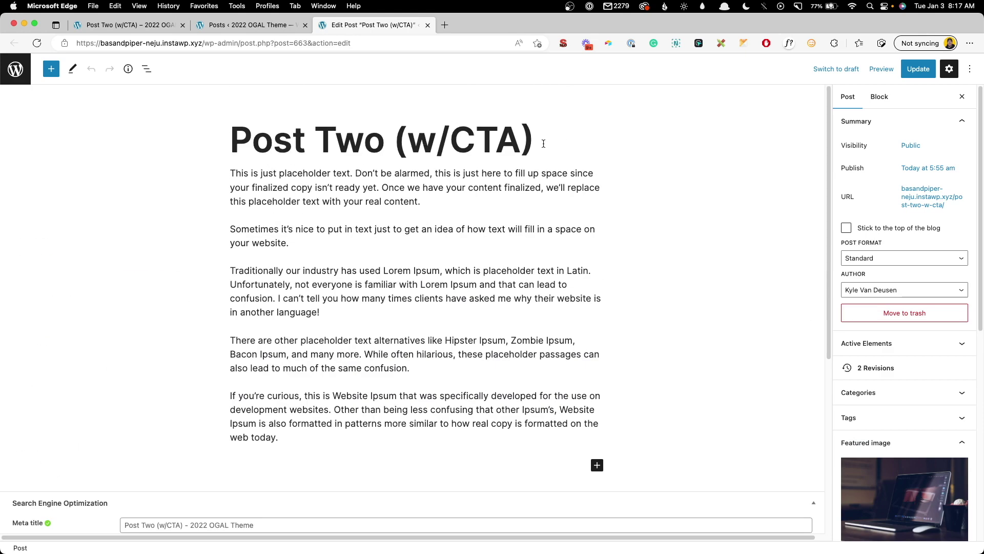
scroll(544, 143, "down", 5)
left_click(30, 473)
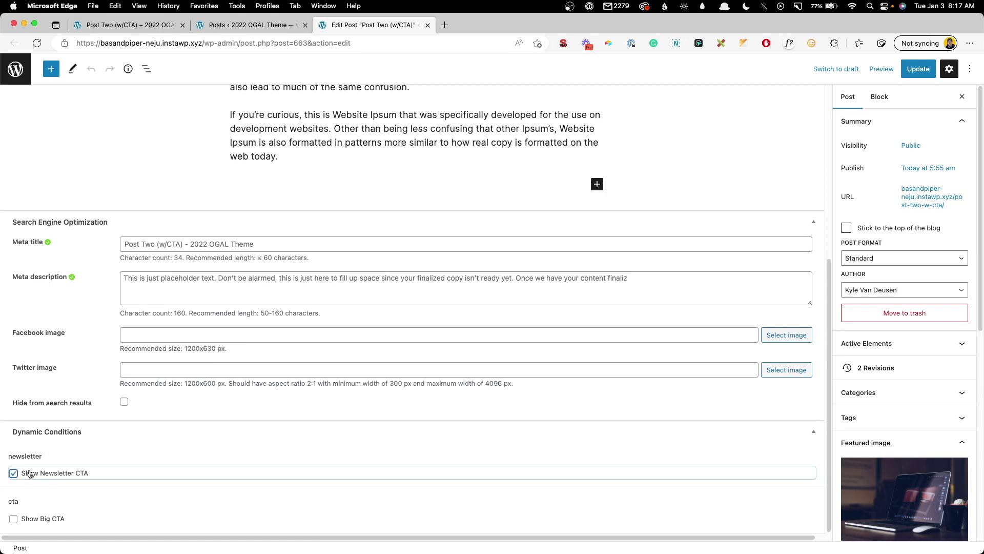
left_click(32, 522)
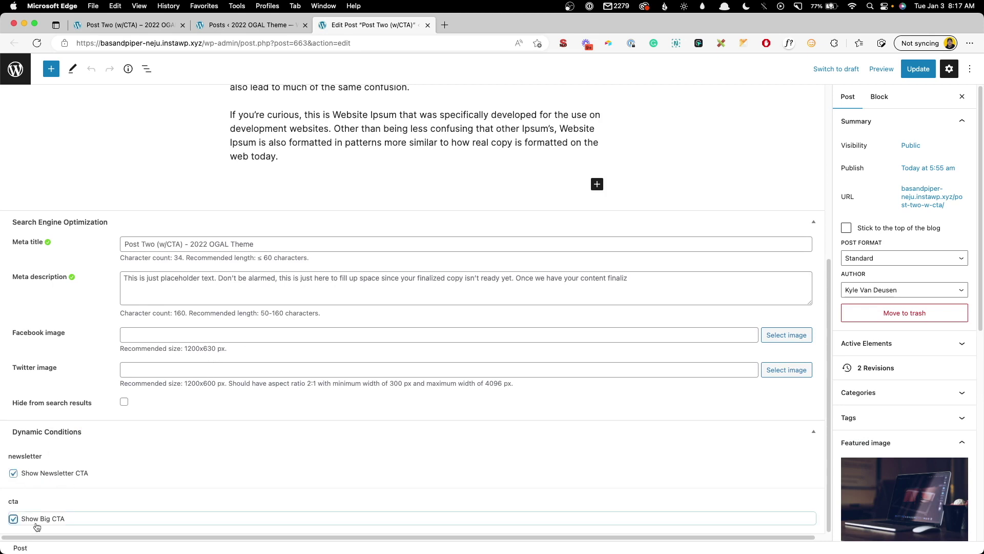
left_click(919, 70)
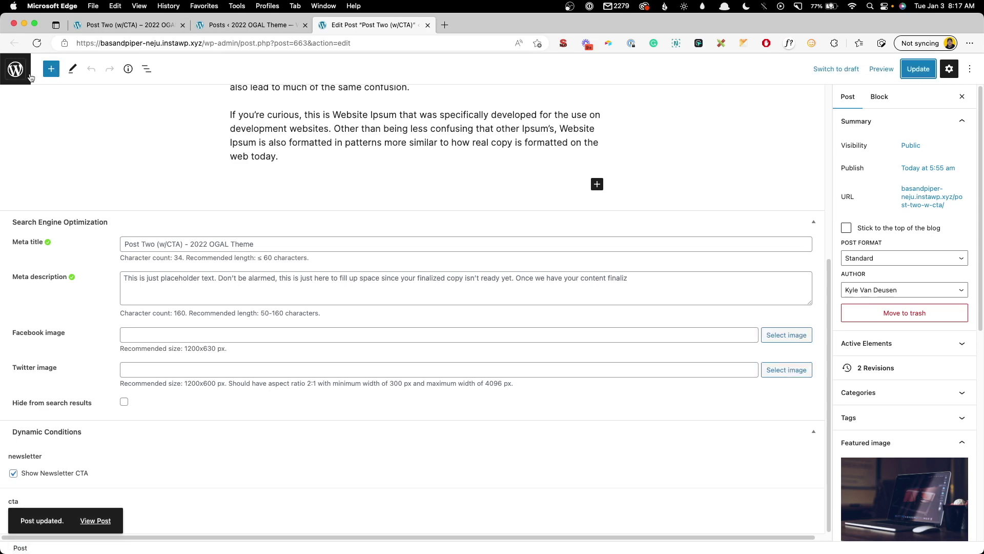
Check Post One (no CTA) keeps both conditions unchecked, then go back to the Posts list.
left_click(16, 69)
left_click(122, 266)
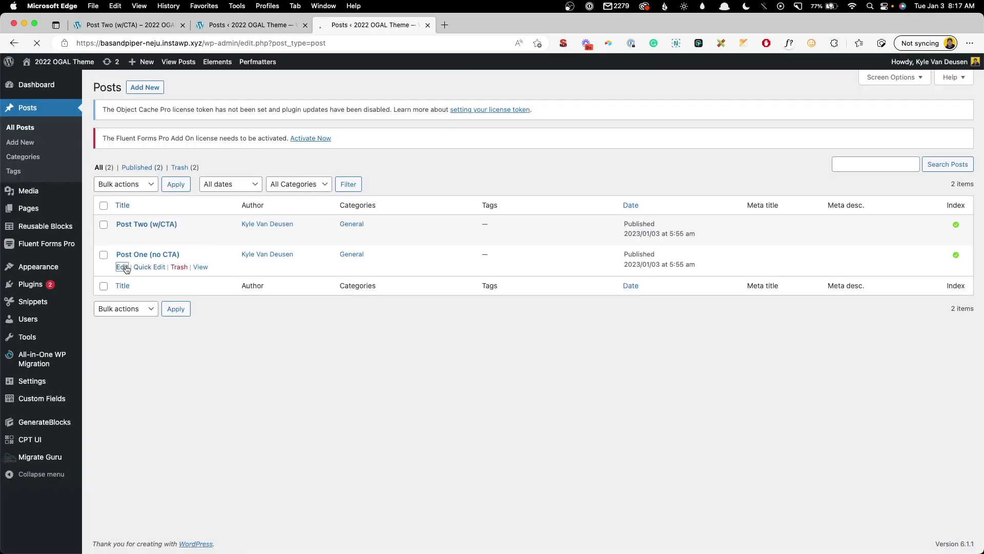
scroll(275, 316, "down", 10)
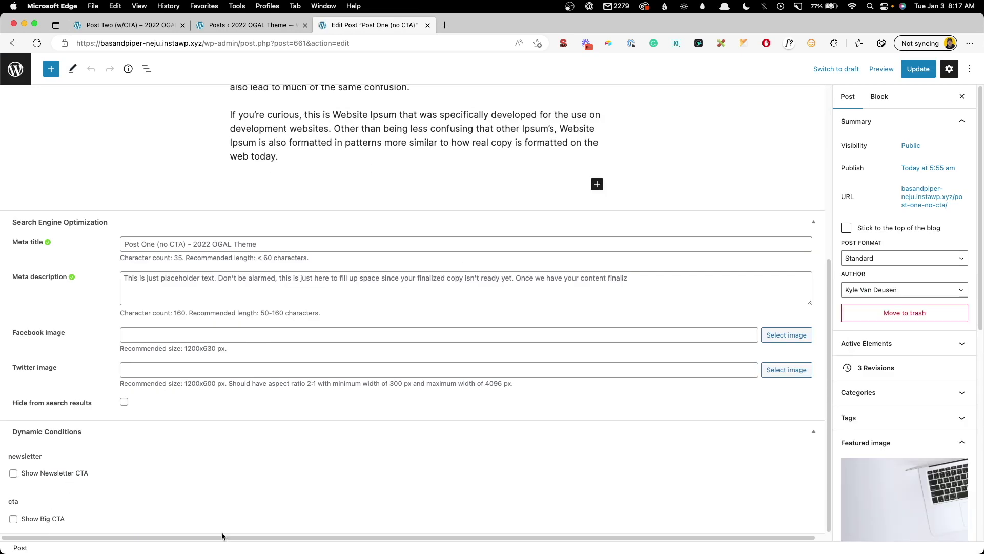
key("super+bracketleft")
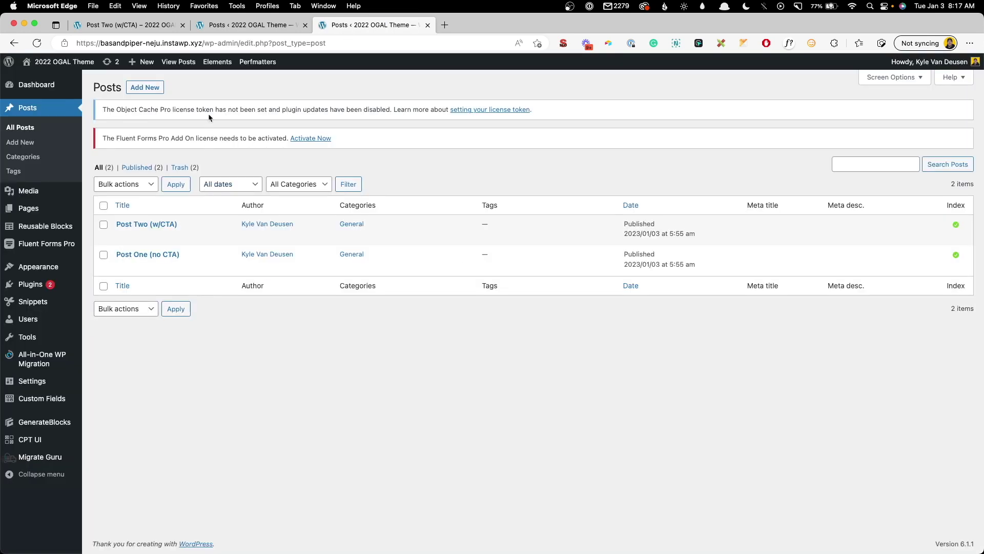
Open the Blog Post Template element and select the Join Our Newsletter container.
left_click(217, 65)
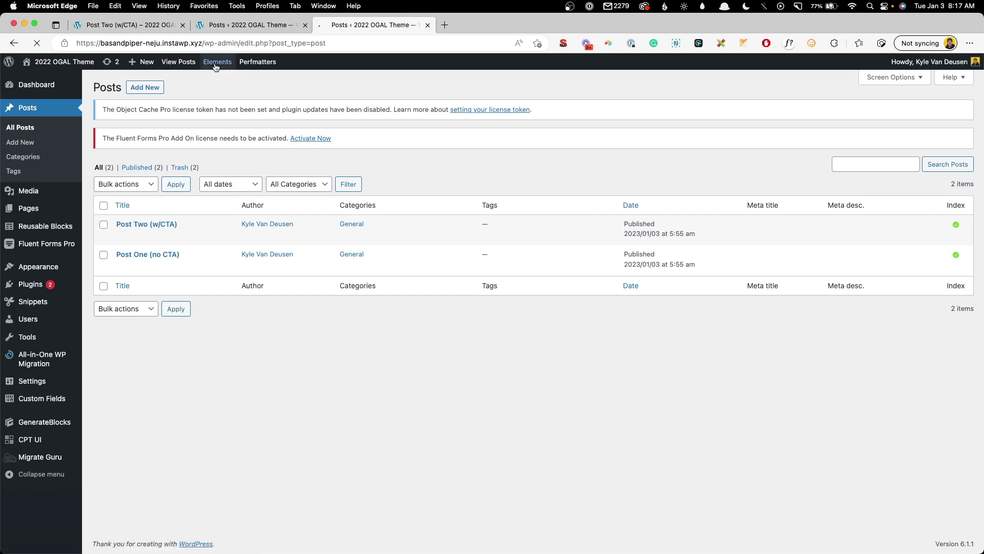
left_click(122, 257)
scroll(513, 261, "down", 3)
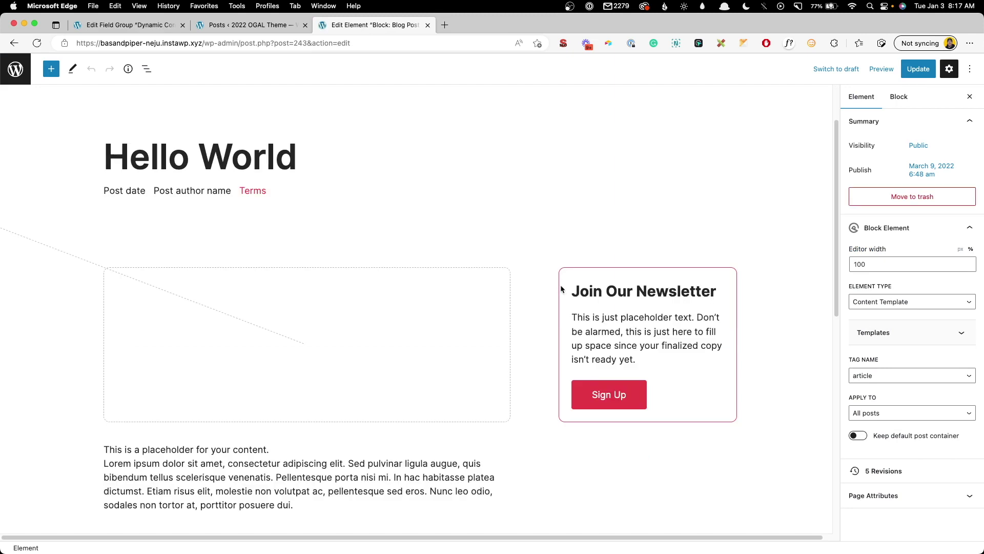
left_click(615, 291)
left_click(562, 279)
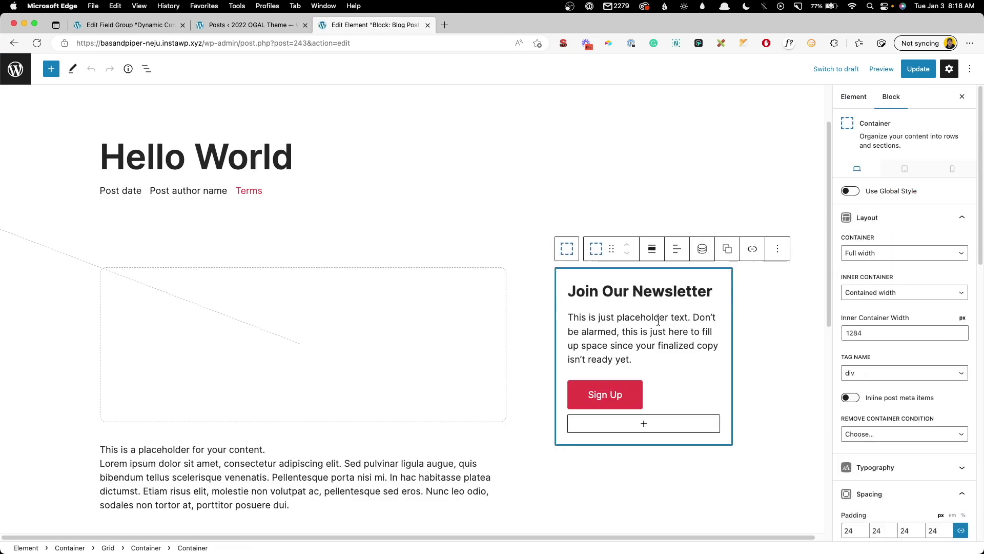
scroll(870, 383, "down", 1)
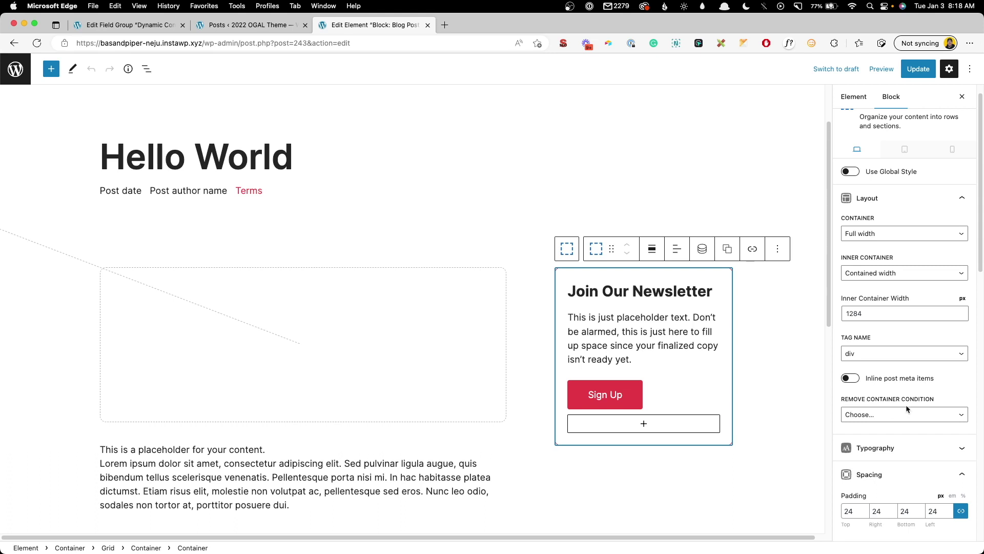
Set its Remove Container Condition to No post meta with meta field name 'newsletter'.
left_click(869, 417)
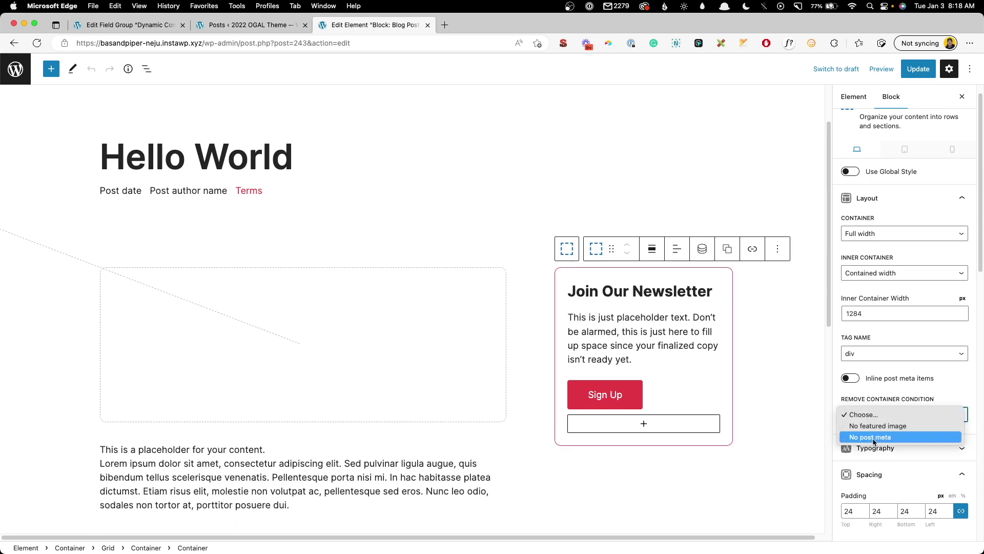
left_click(875, 438)
left_click(870, 453)
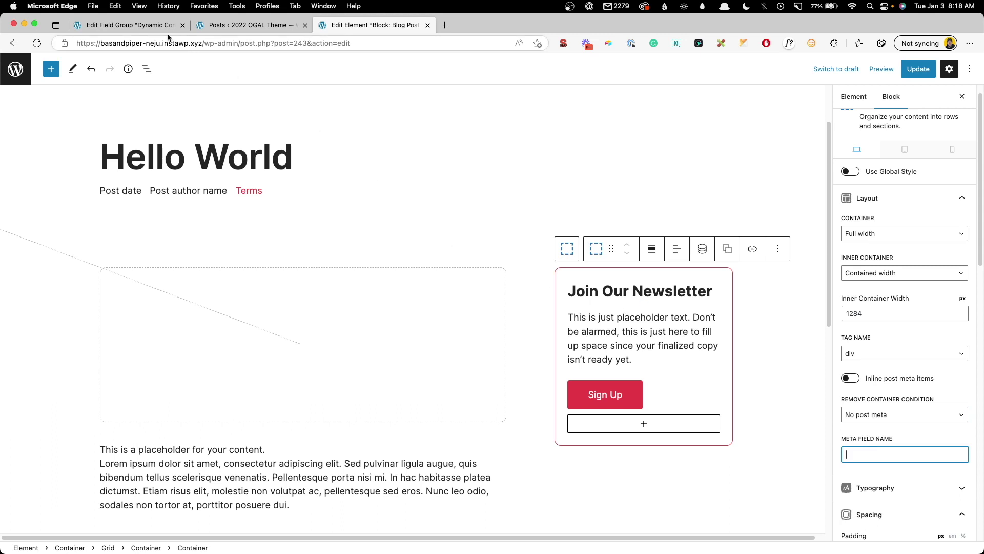
left_click(149, 28)
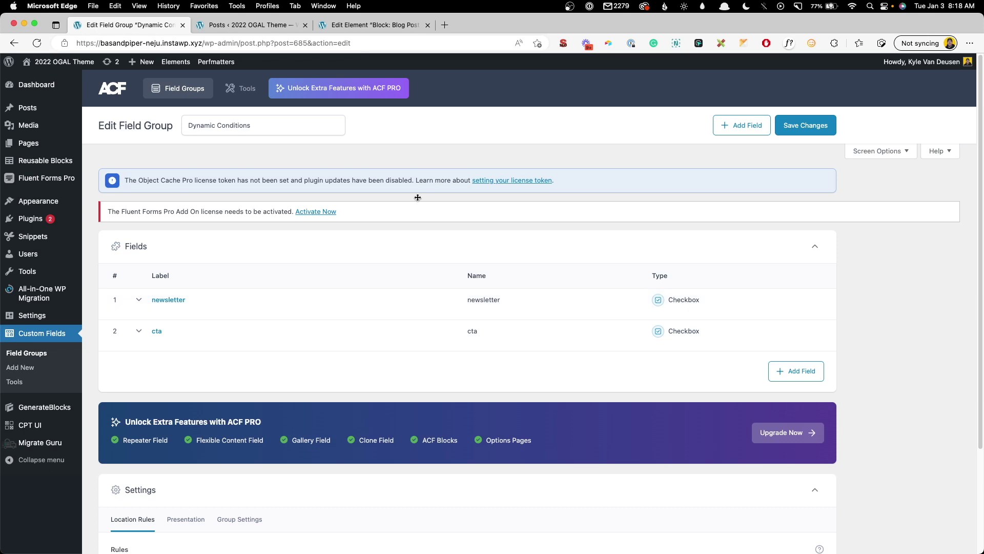
left_click(355, 30)
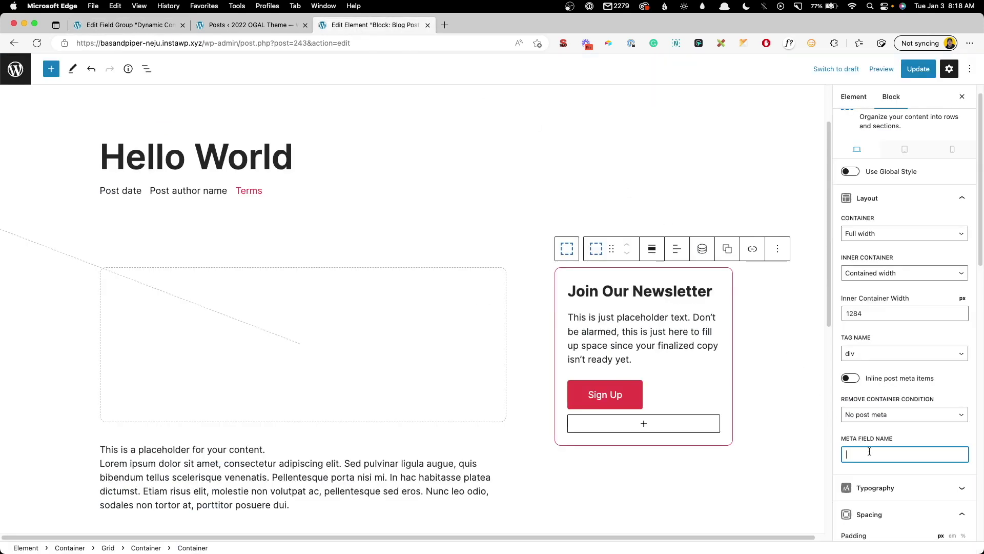
type("newsletter")
scroll(644, 376, "down", 6)
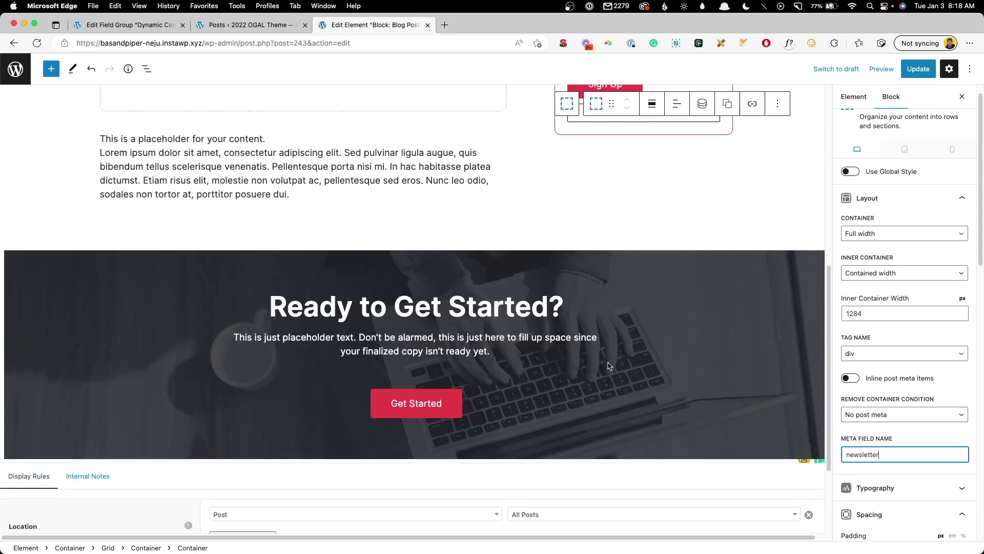
Remove the Ready to Get Started container on No post meta 'cta', then update the element.
left_click(63, 263)
left_click(883, 415)
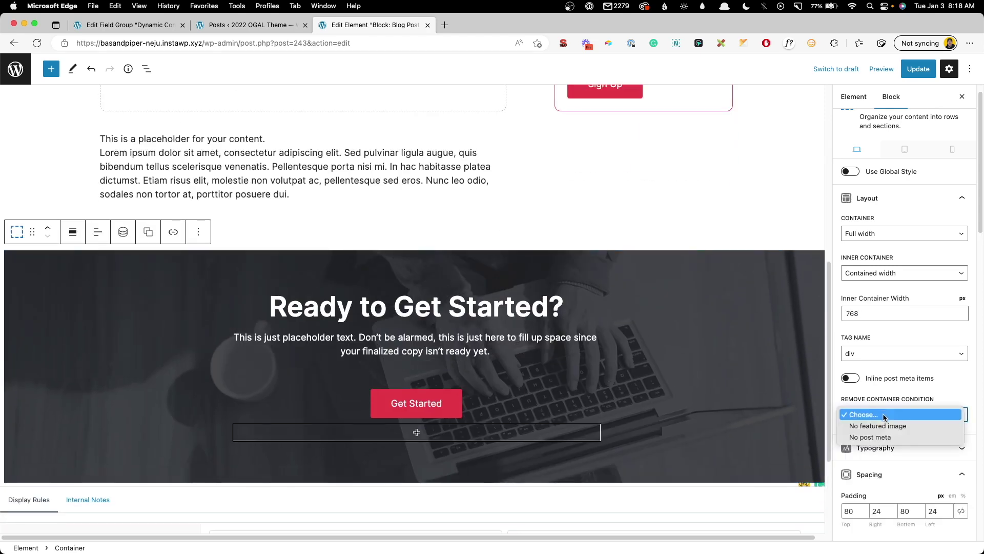
left_click(884, 437)
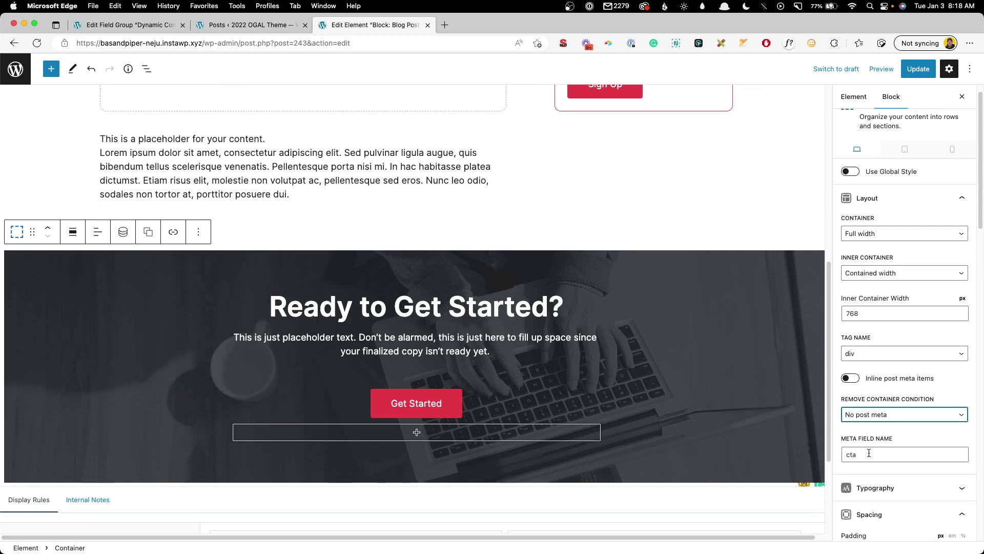
double_click(851, 454)
left_click(121, 26)
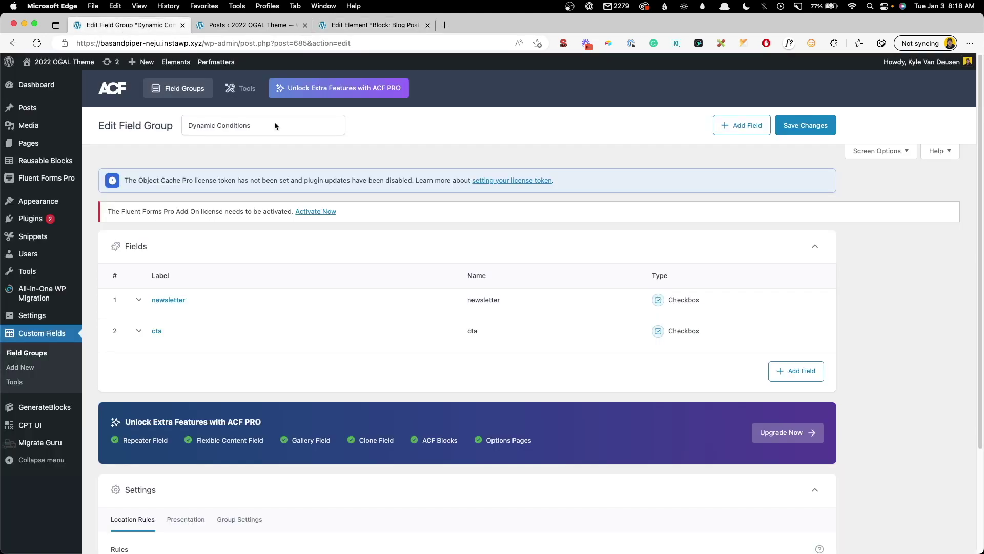
left_click(336, 31)
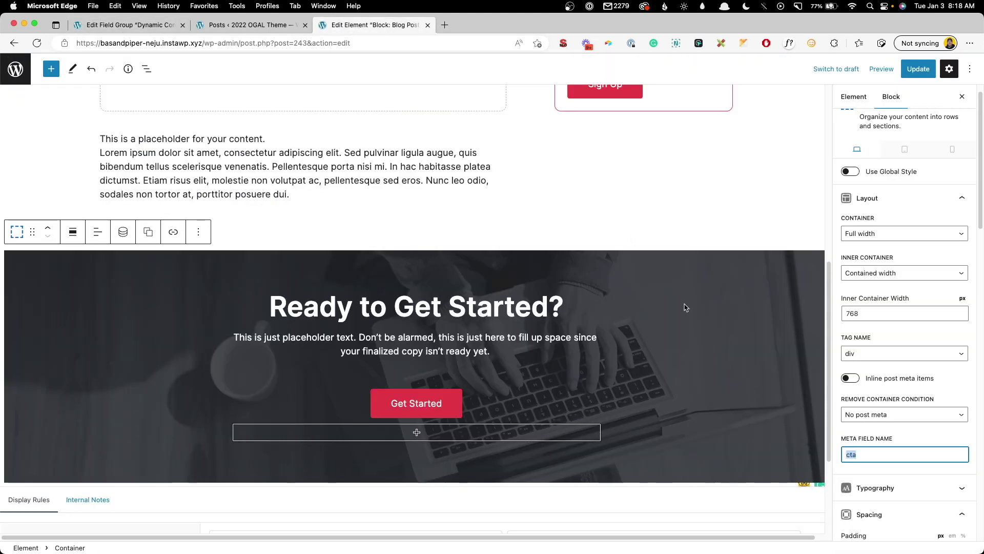
left_click(918, 69)
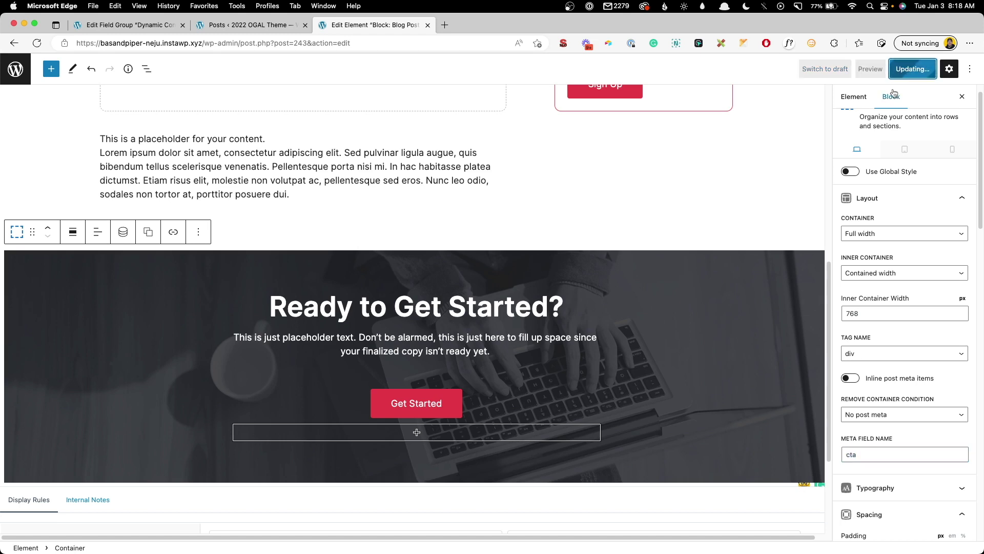
left_click(427, 25)
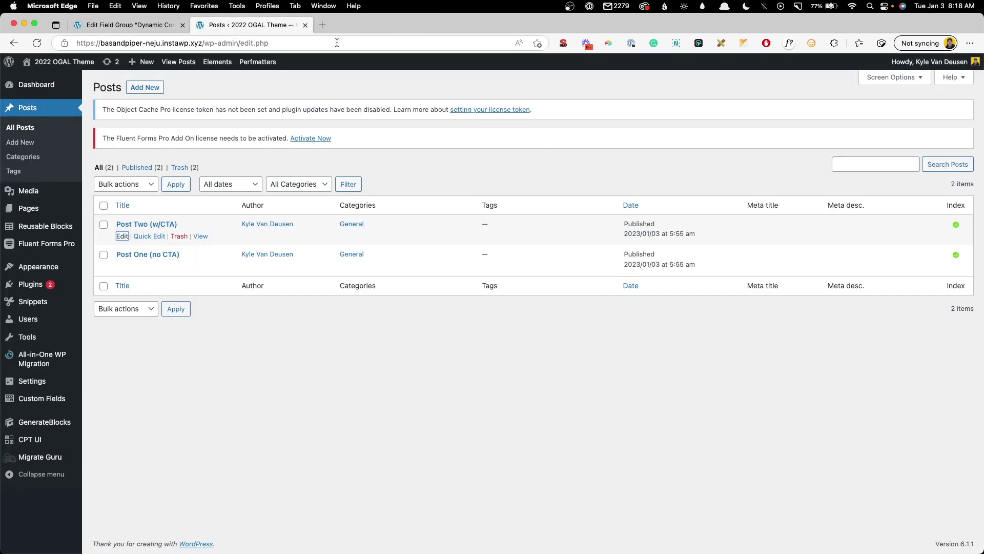
Open both posts' live pages and scroll Post One, which shows neither newsletter box nor big CTA.
left_click(200, 236, "super")
left_click(200, 268, "super")
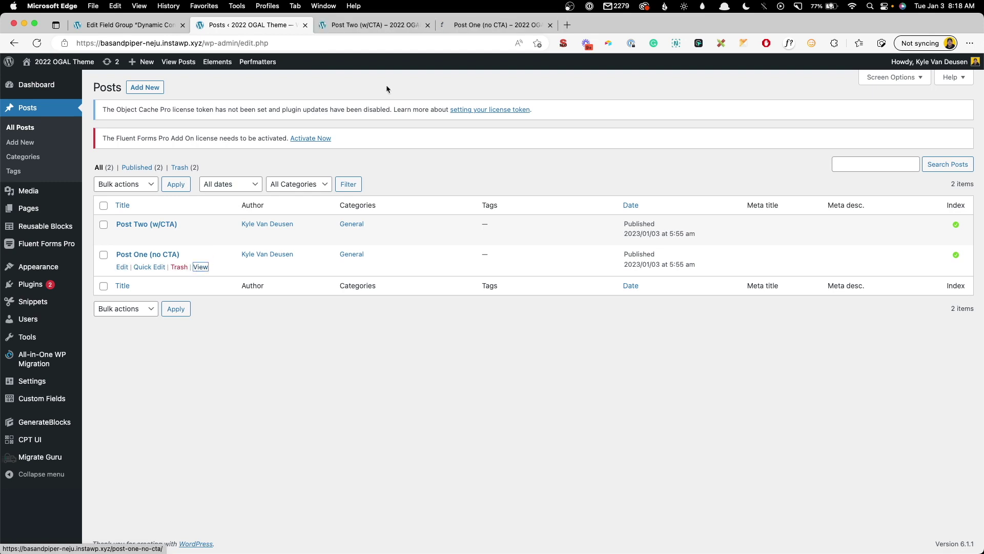
left_click(476, 27)
left_click_drag(476, 27, 346, 29)
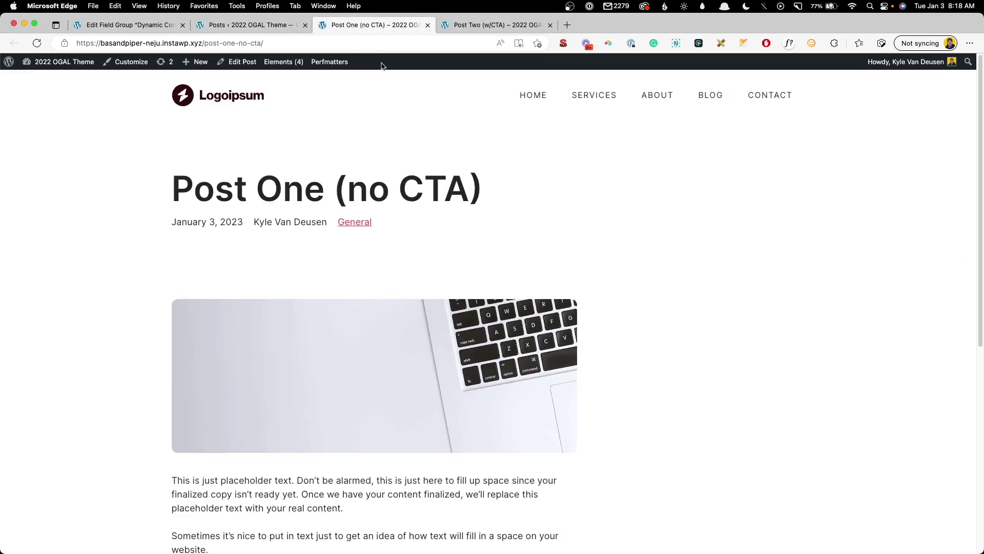
scroll(568, 213, "down", 3)
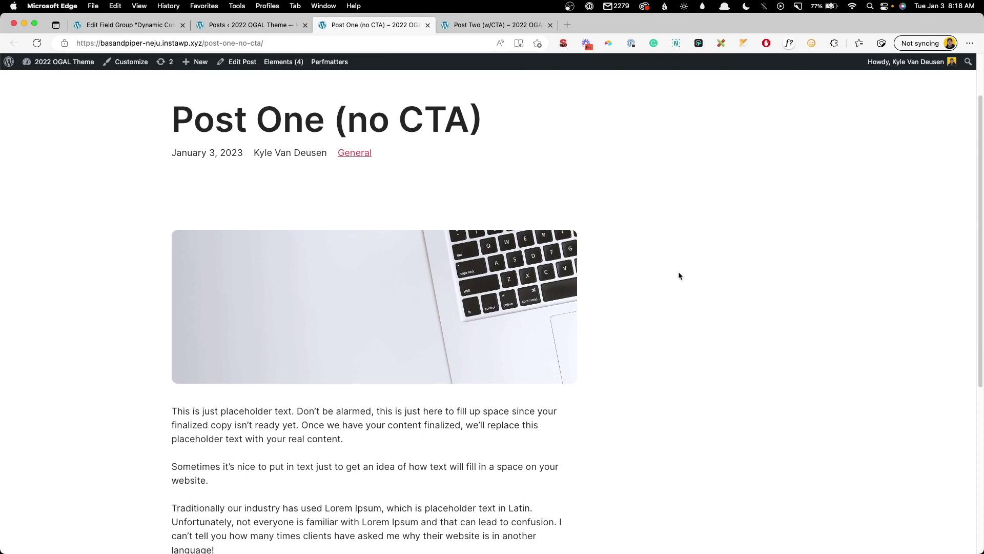
scroll(761, 299, "down", 5)
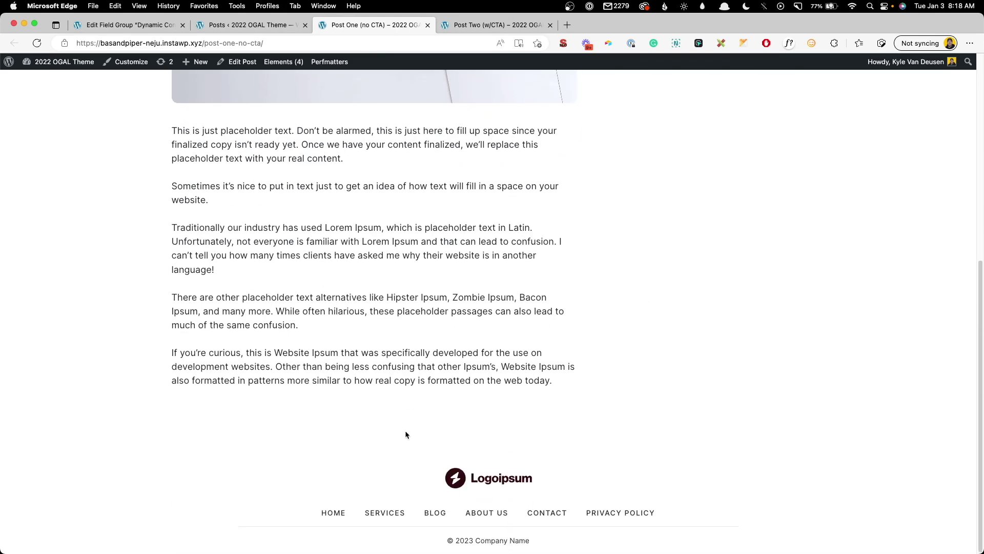
scroll(455, 428, "up", 6)
Scroll Post Two's live page to confirm it shows both the newsletter box and big CTA.
left_click(481, 27)
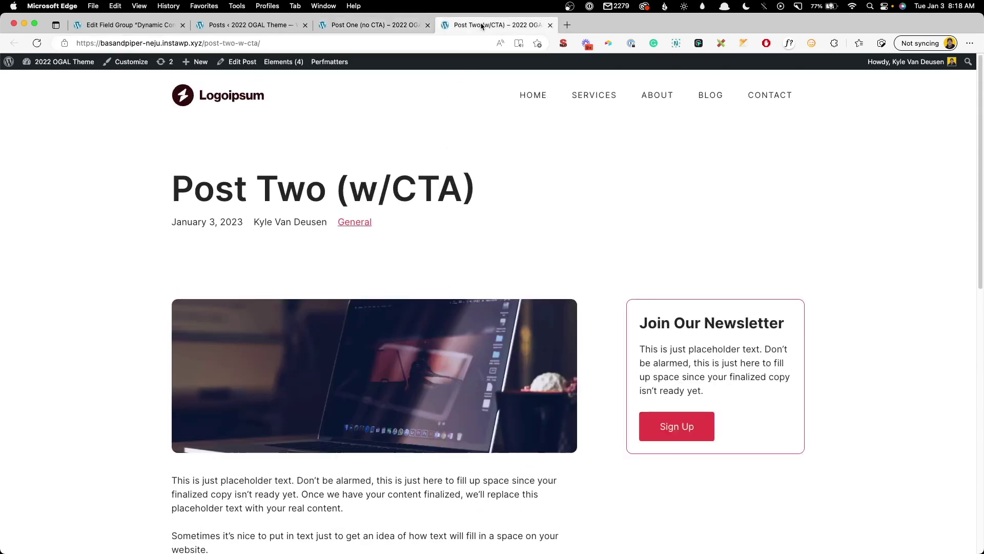
scroll(615, 231, "down", 1)
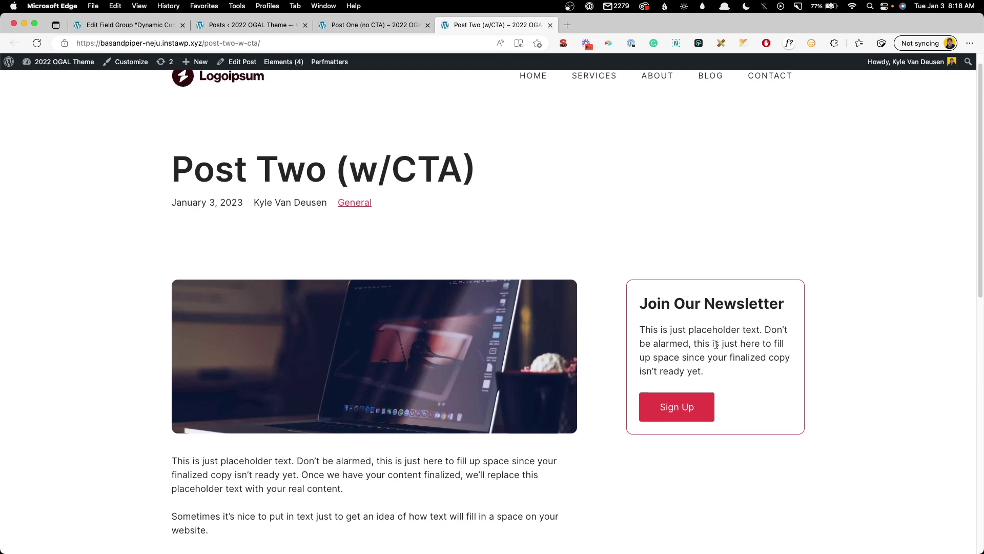
scroll(716, 344, "down", 8)
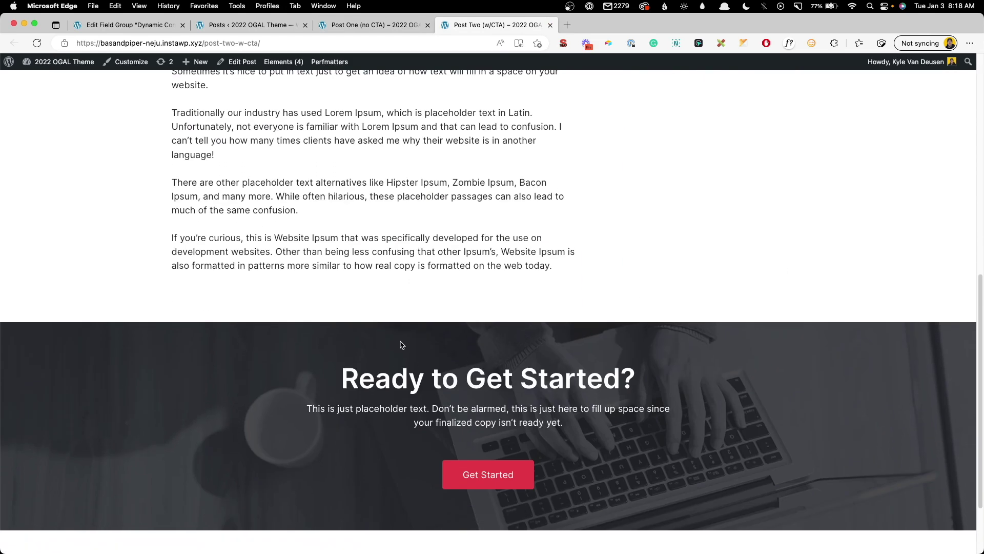
scroll(400, 343, "up", 8)
key("super+r")
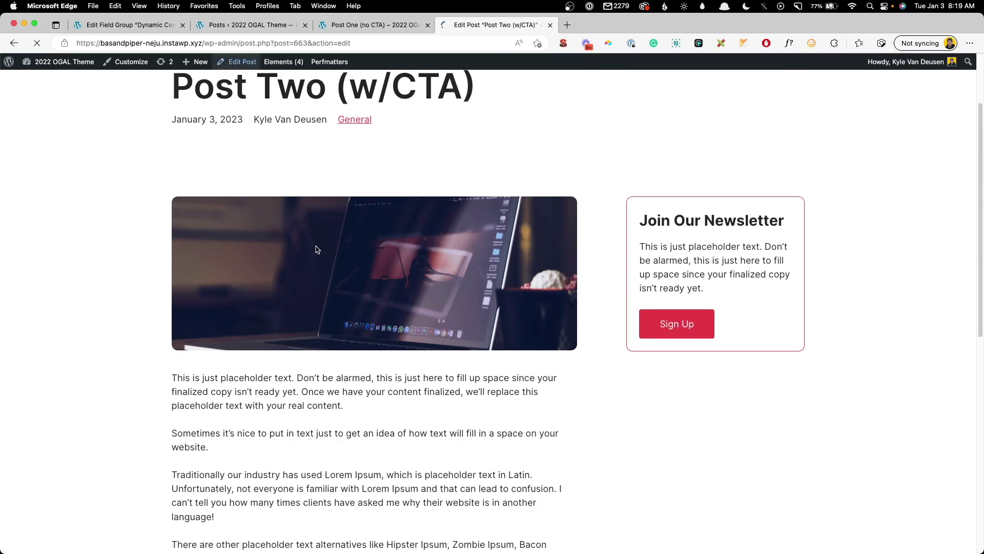
Uncheck Show Newsletter CTA on Post Two, update, and view the live page without the newsletter box.
scroll(308, 287, "down", 5)
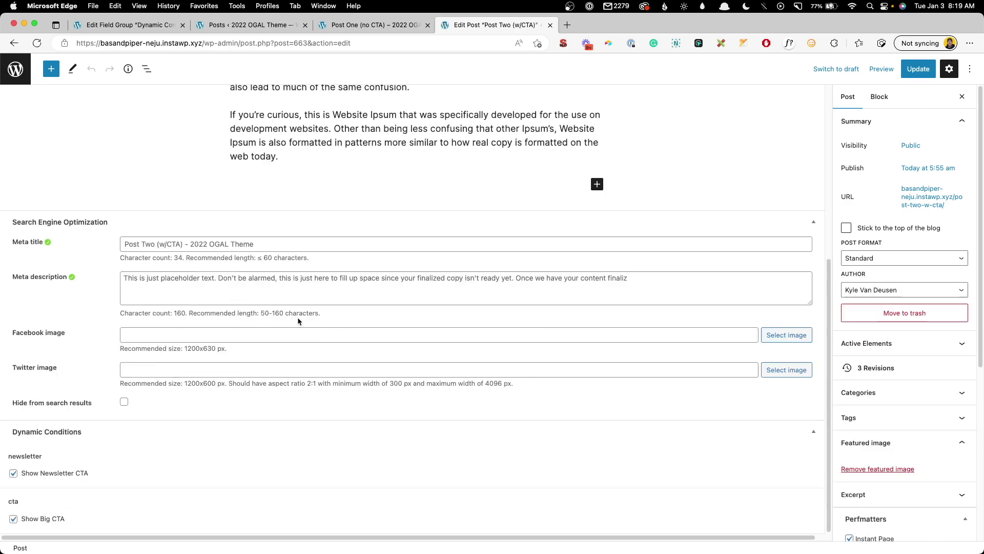
left_click(67, 474)
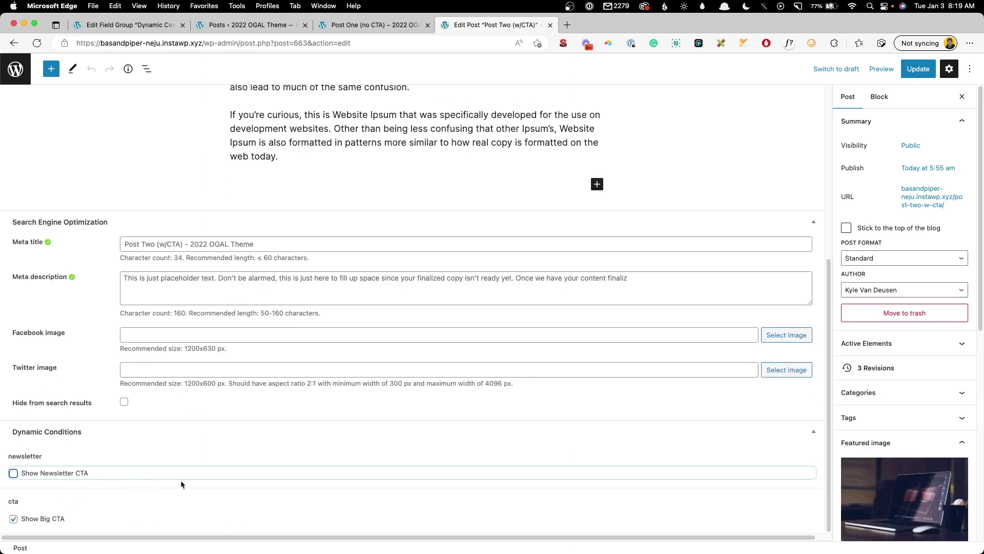
left_click(917, 68)
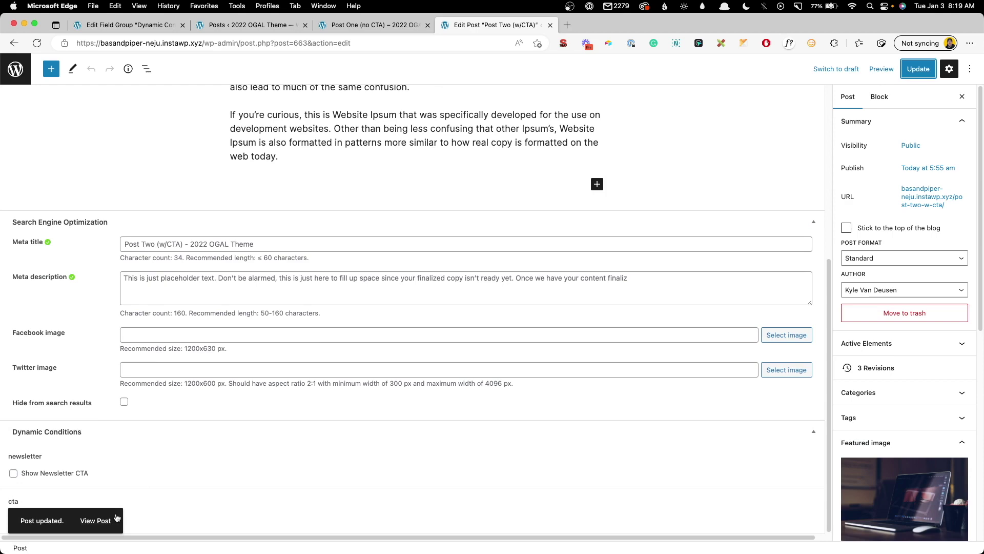
left_click(101, 522)
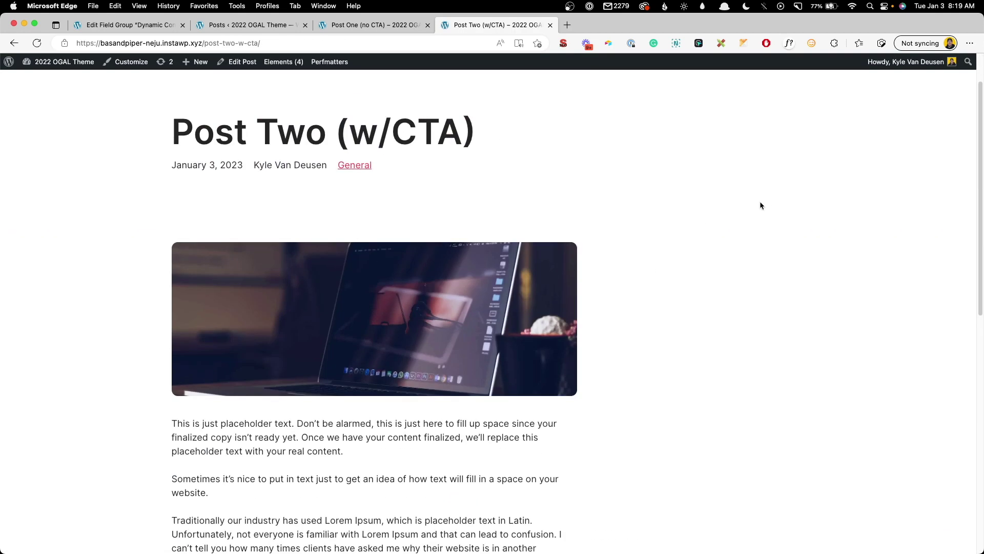
scroll(667, 359, "down", 10)
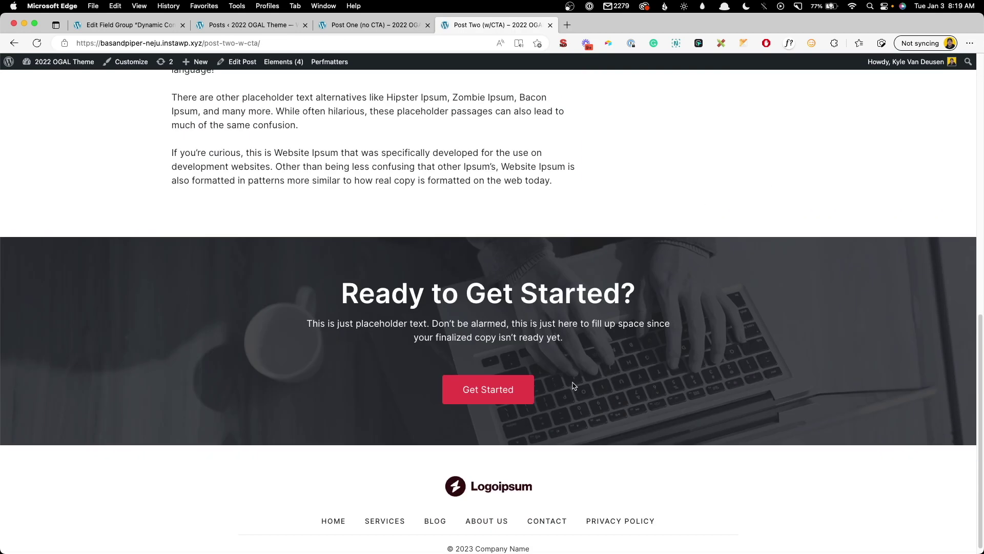